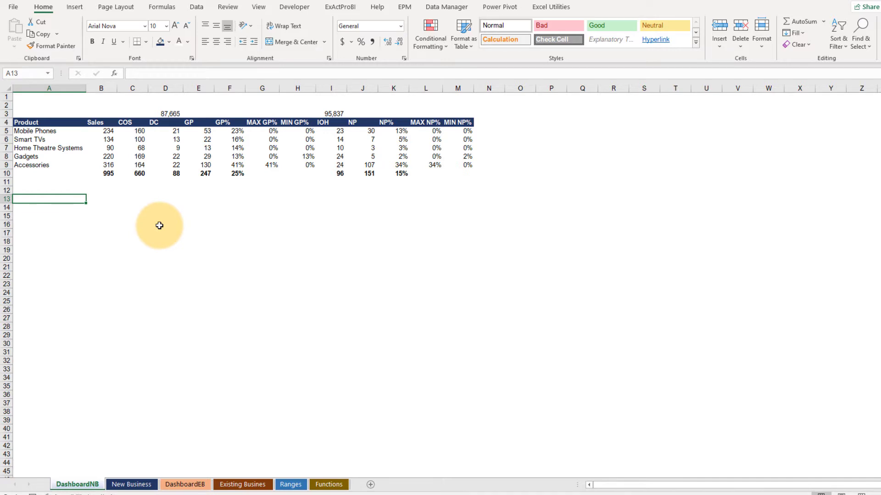
Enter the heading KPI in cell A13 of the DashboardNB sheet
{"action": "key", "text": "Up"}
{"action": "key", "text": "Down"}
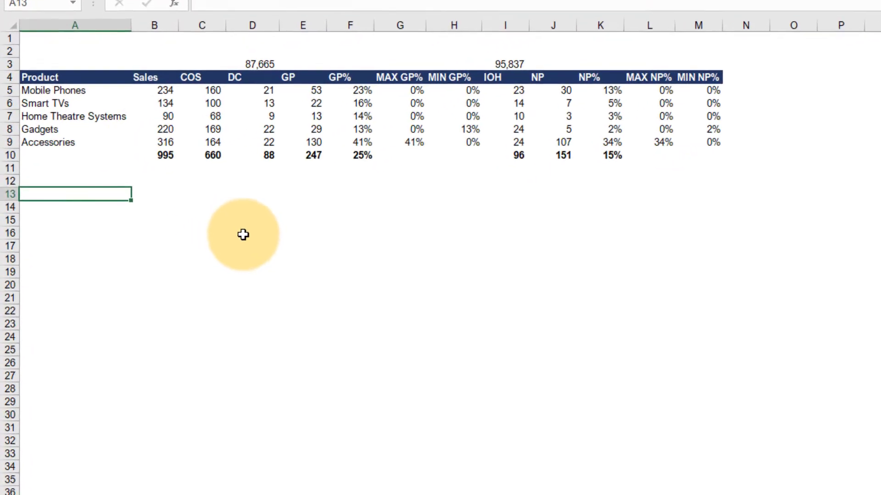
{"action": "type", "text": "KPI"}
{"action": "key", "text": "Tab"}
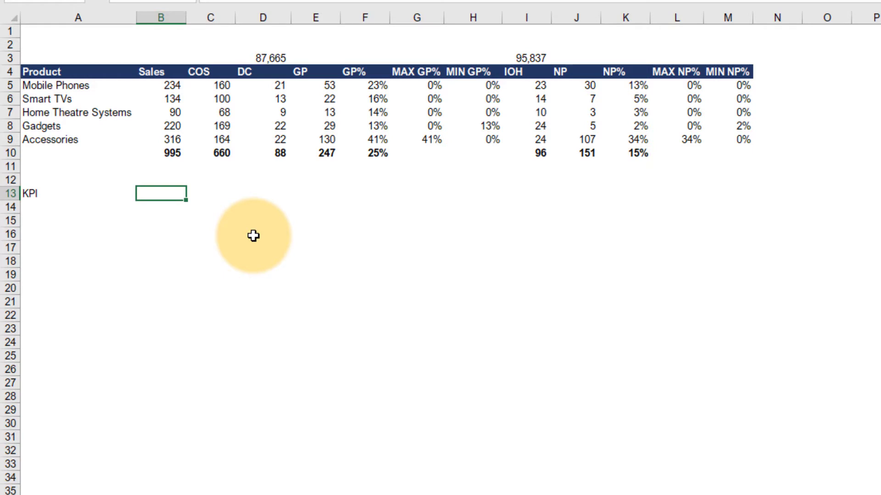
Link cell B13 to the January month heading in cell M5 of the New Business sheet
{"action": "type", "text": "="}
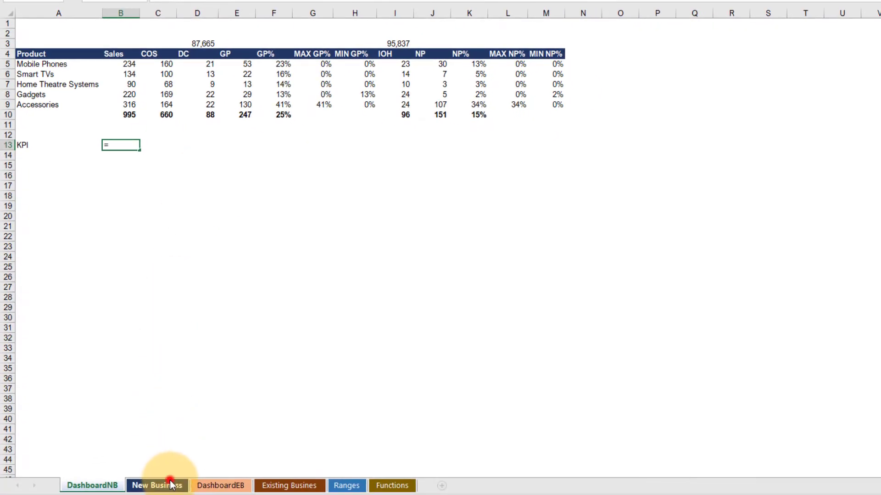
{"action": "left_click", "coordinate": [170, 485]}
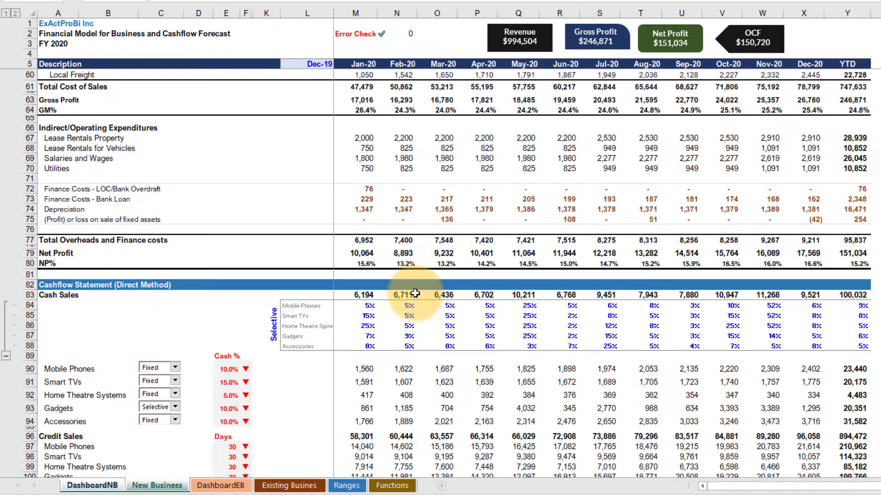
{"action": "left_click", "coordinate": [359, 68]}
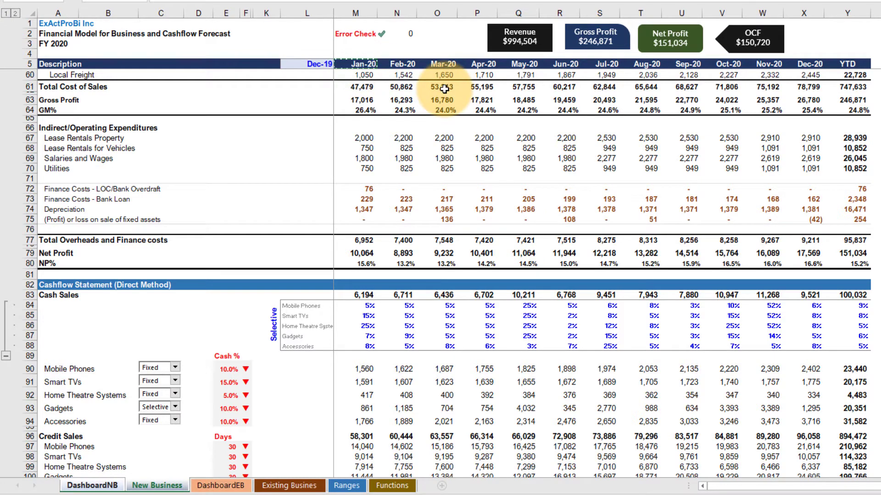
{"action": "key", "text": "Return"}
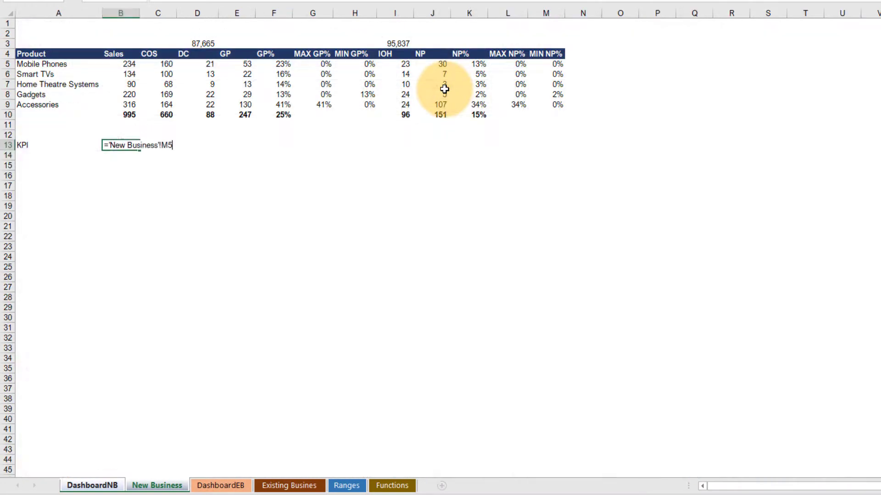
{"action": "key", "text": "Up"}
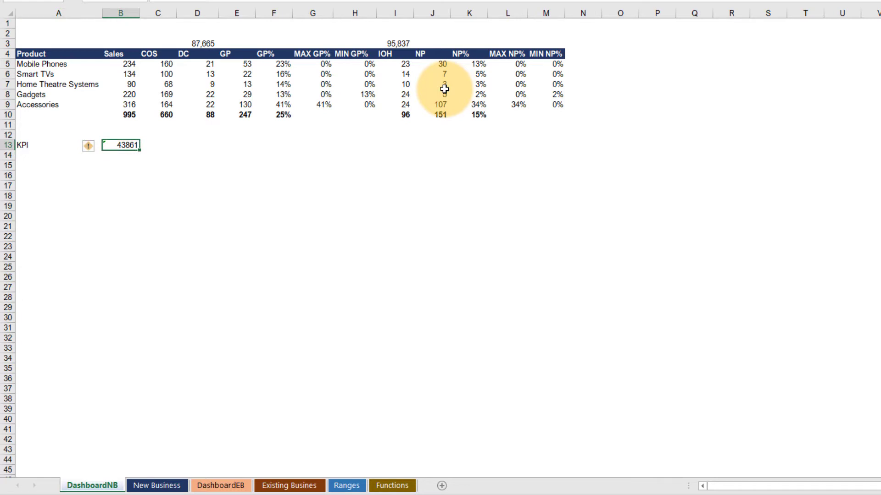
Format cell B13 as a date using the Mar-12 month-year type
{"action": "key", "text": "ctrl+1"}
{"action": "left_click", "coordinate": [584, 115]}
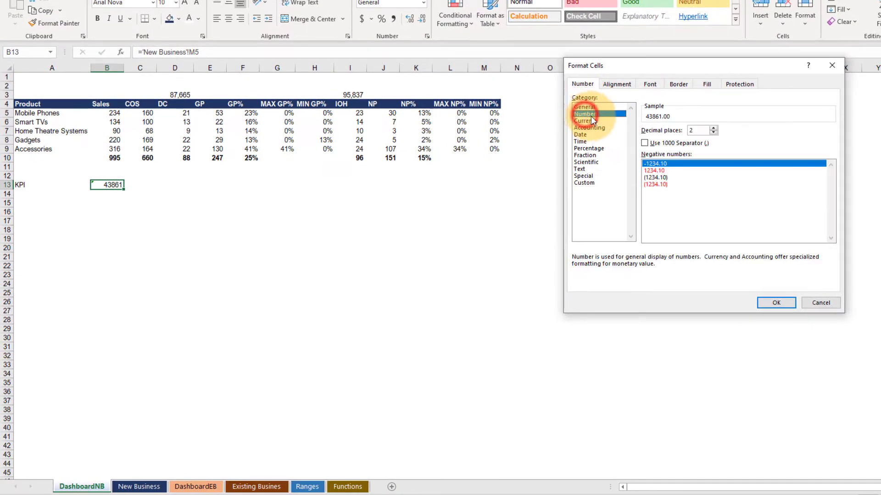
{"action": "left_click", "coordinate": [585, 135]}
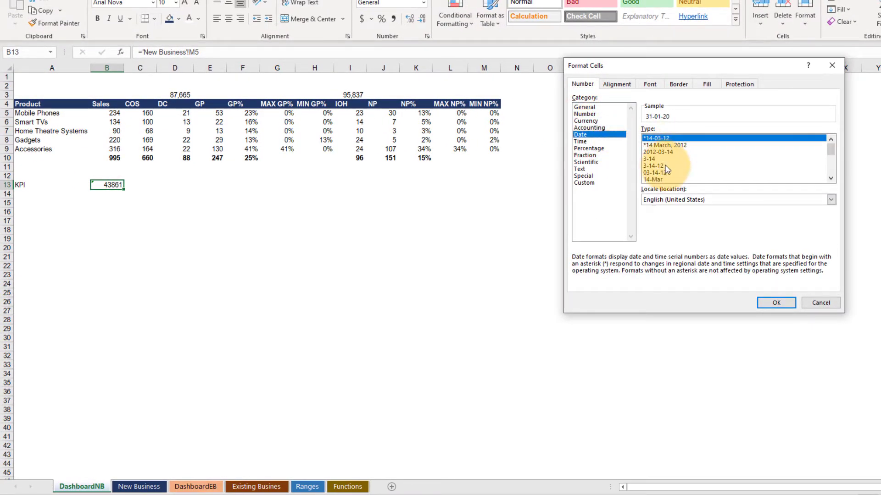
{"action": "left_click", "coordinate": [667, 170]}
{"action": "scroll", "coordinate": [668, 169], "scroll_direction": "down", "scroll_amount": 2}
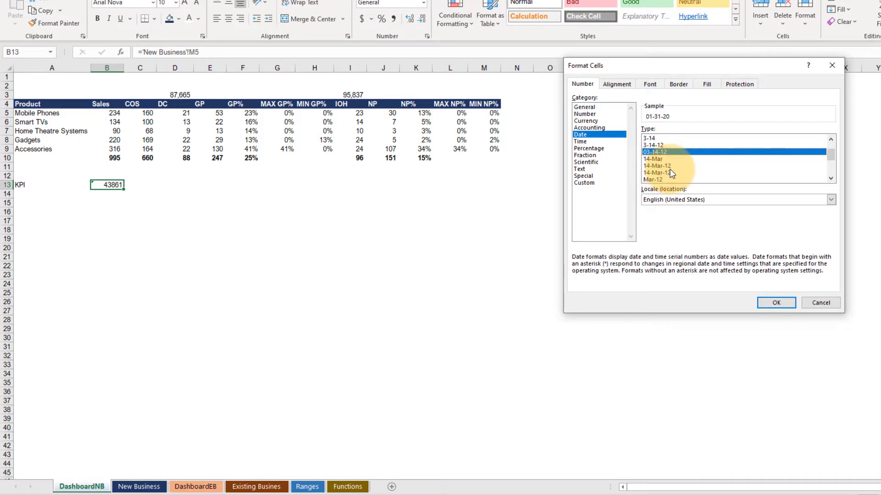
{"action": "left_click", "coordinate": [660, 159]}
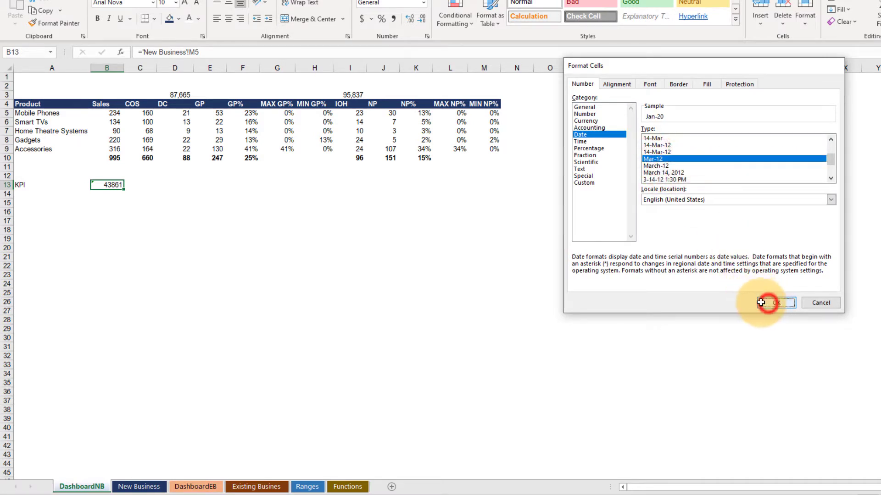
{"action": "left_click", "coordinate": [761, 303]}
Fill the month formula from B13 across to M13 so the headings run through December
{"action": "key", "text": "Right"}
{"action": "key", "text": "shift+Right"}
{"action": "key", "text": "shift+Right"}
{"action": "key", "text": "shift+Right"}
{"action": "key", "text": "shift+Right"}
{"action": "key", "text": "shift+Right"}
{"action": "key", "text": "shift+Right"}
{"action": "key", "text": "shift+Right"}
{"action": "key", "text": "shift+Right"}
{"action": "key", "text": "shift+Right"}
{"action": "key", "text": "shift+Right"}
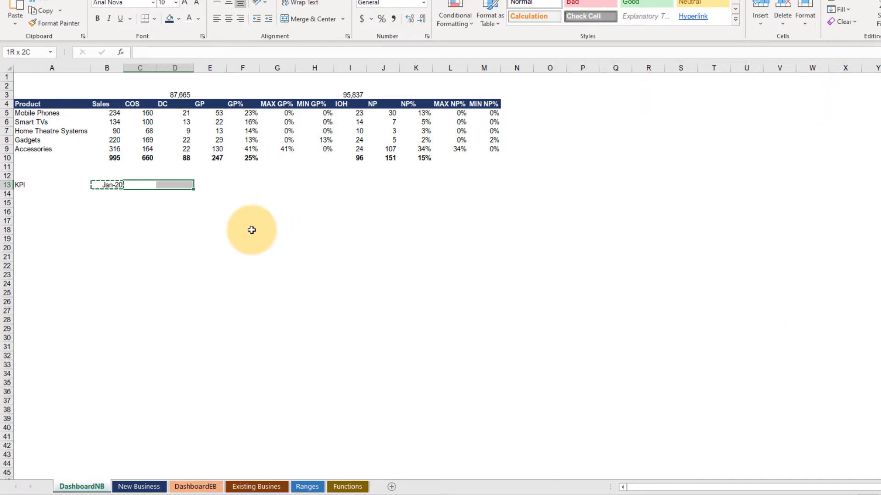
{"action": "key", "text": "ctrl+r"}
{"action": "key", "text": "Left"}
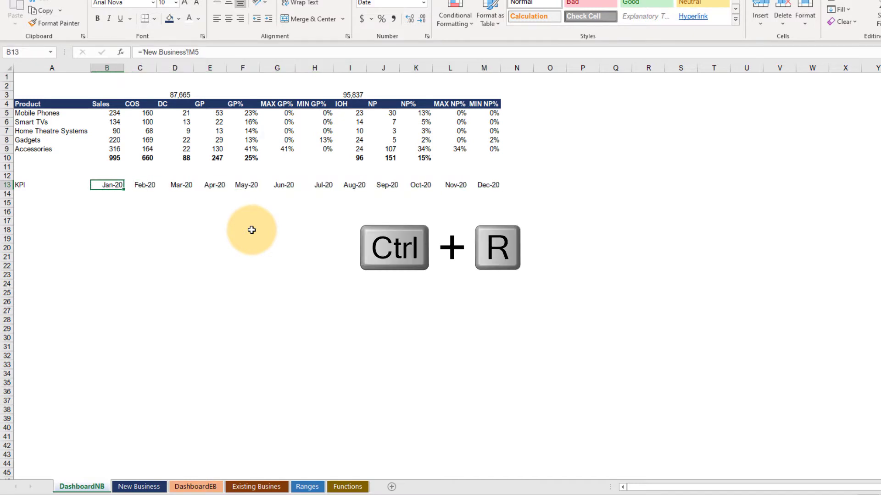
Style the KPI heading row A13:M13 with a dark blue fill and bold white text
{"action": "key", "text": "Left"}
{"action": "key", "text": "ctrl+shift+Right"}
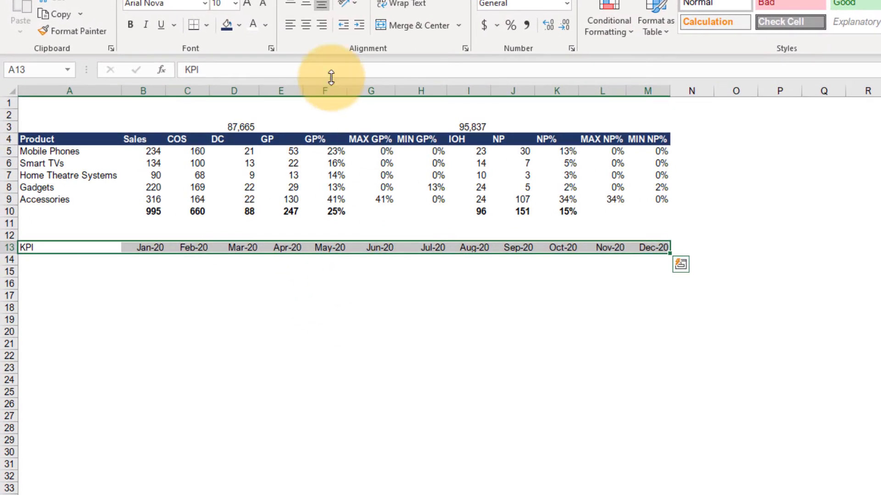
{"action": "left_click", "coordinate": [212, 26]}
{"action": "left_click", "coordinate": [183, 262]}
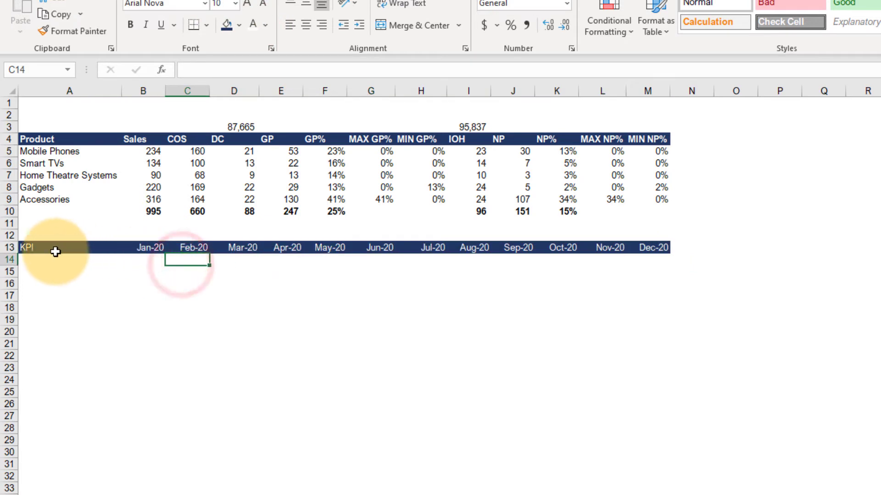
{"action": "left_click_drag", "start_coordinate": [35, 248], "coordinate": [636, 251]}
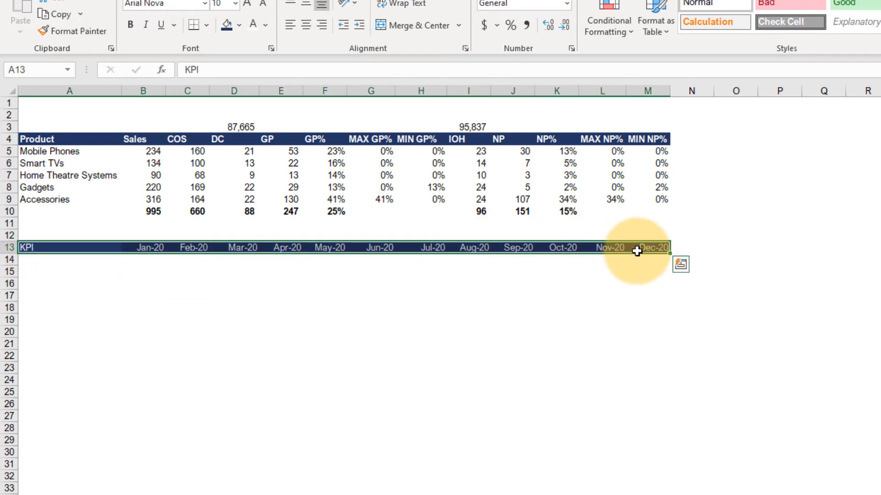
{"action": "key", "text": "ctrl+b"}
Enter the row labels Sales, GP, GP%, Max GP% and Min GP% in cells A14 to A18
{"action": "left_click", "coordinate": [43, 261]}
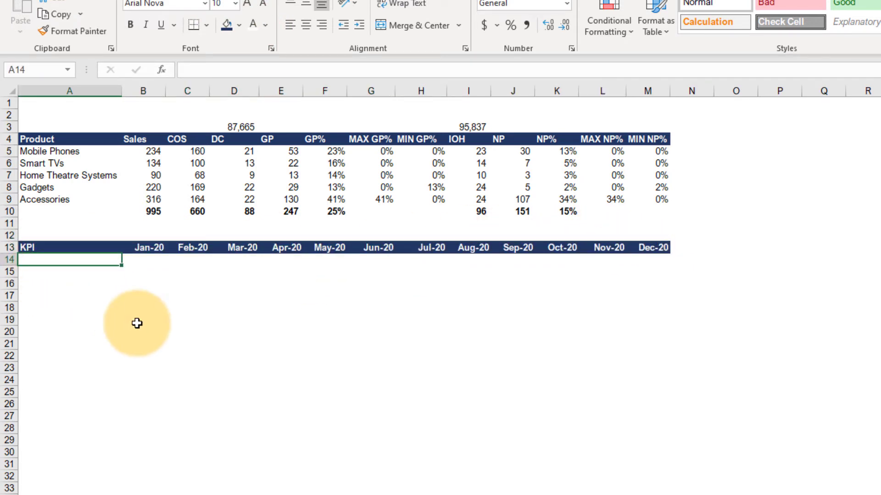
{"action": "type", "text": "Sales"}
{"action": "key", "text": "Return"}
{"action": "type", "text": "GP"}
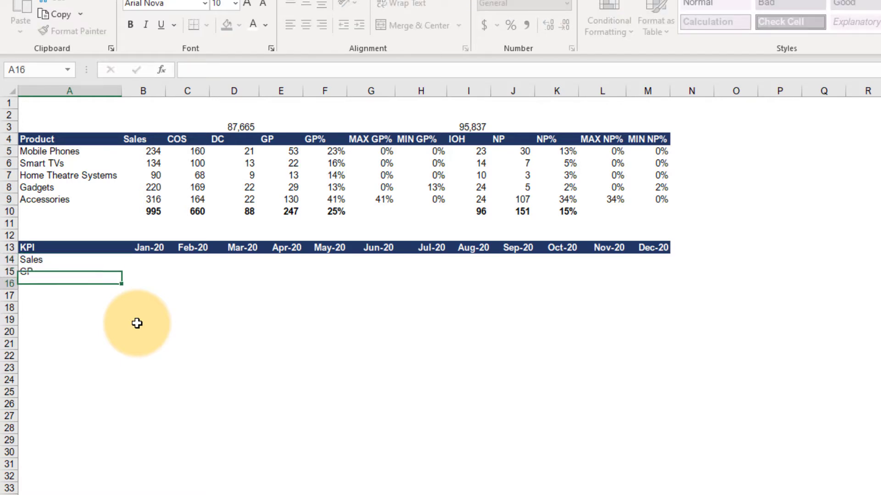
{"action": "key", "text": "Return"}
{"action": "type", "text": "GP%"}
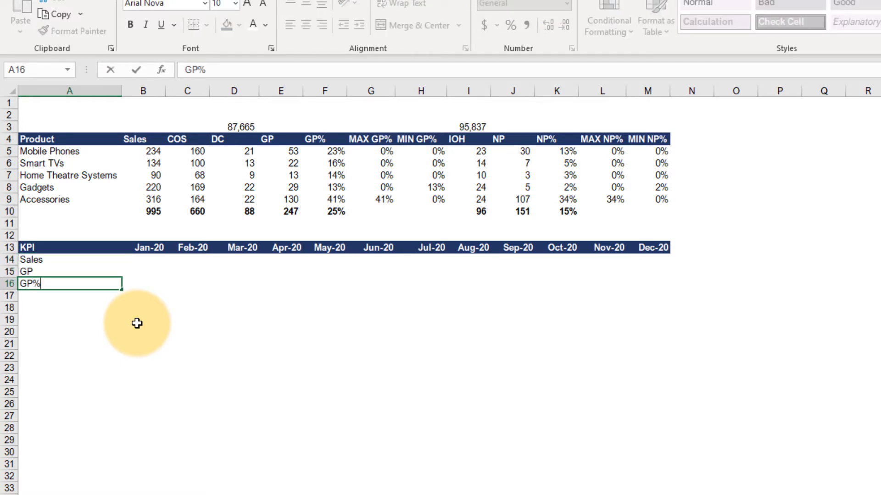
{"action": "key", "text": "Return"}
{"action": "type", "text": "Max GP%"}
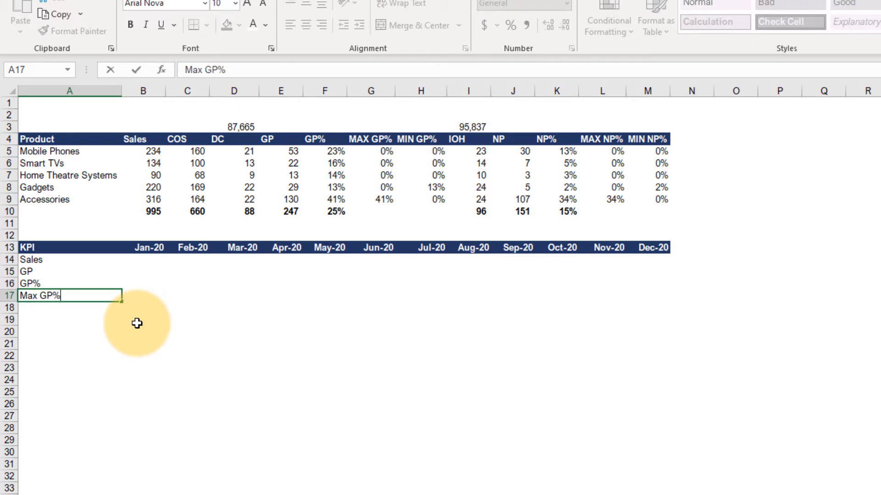
{"action": "key", "text": "Return"}
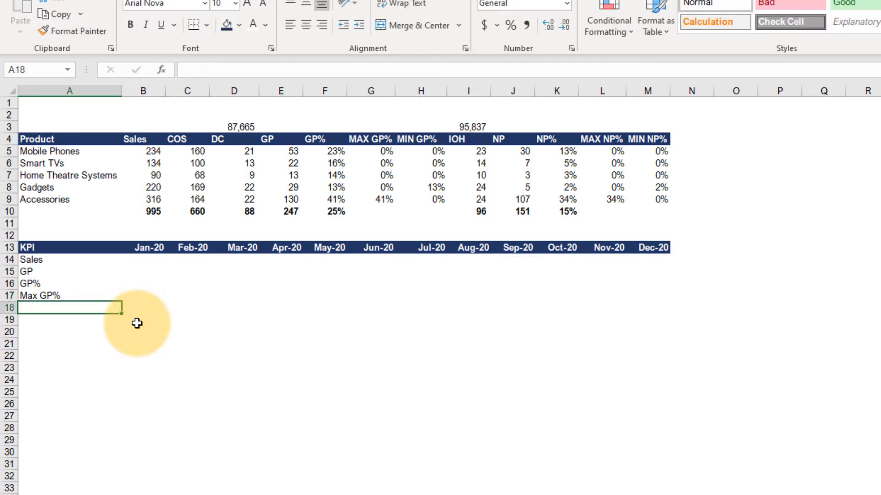
{"action": "type", "text": "Min GP"}
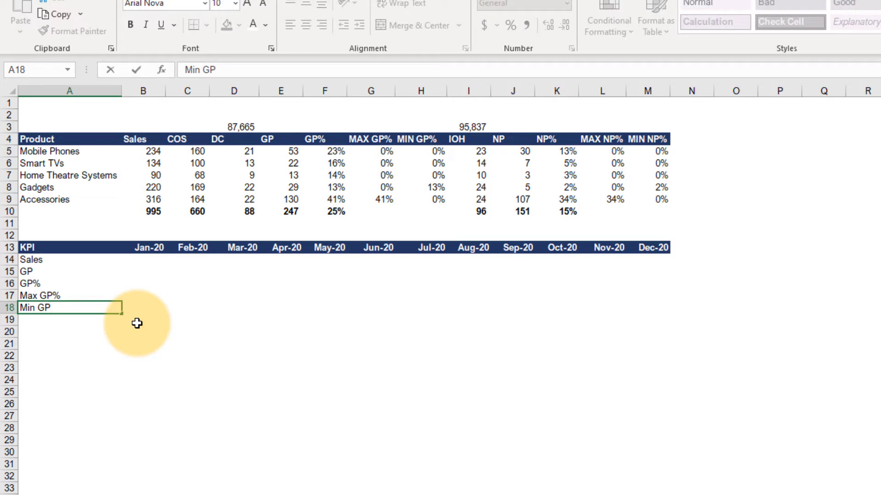
{"action": "type", "text": "%"}
{"action": "key", "text": "Return"}
Add the row labels NP, NP%, Max NP% and Min NP% in cells A19 to A22
{"action": "type", "text": "NP"}
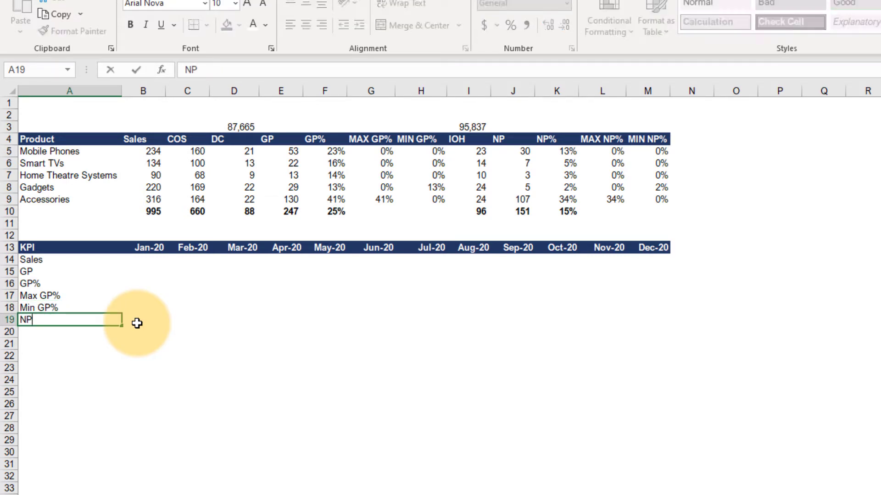
{"action": "key", "text": "Return"}
{"action": "type", "text": "NP%"}
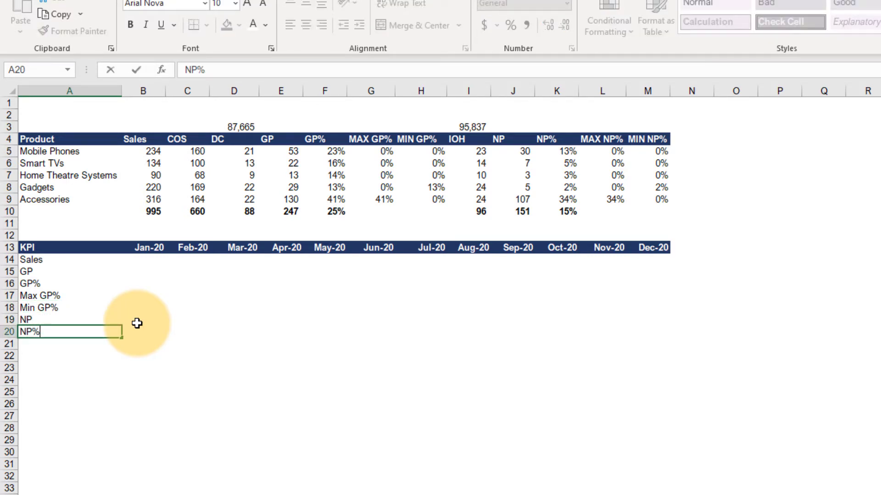
{"action": "key", "text": "Return"}
{"action": "type", "text": "MA"}
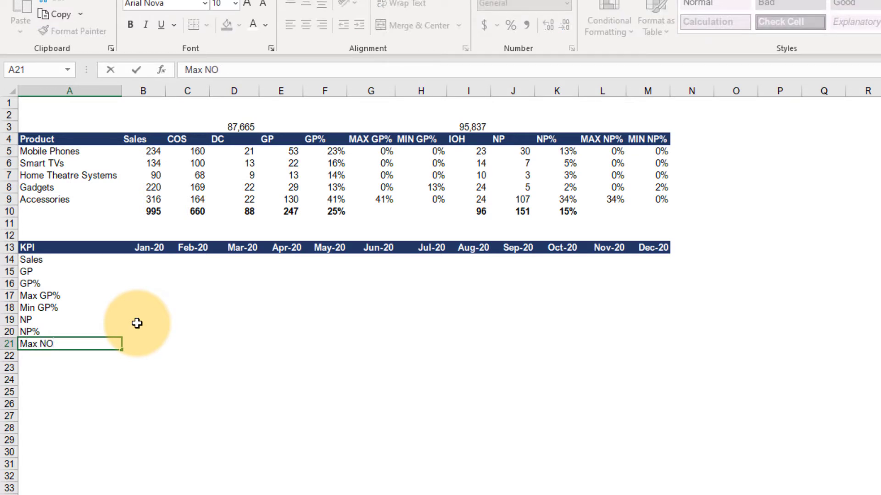
{"action": "type", "text": "x NP%"}
{"action": "key", "text": "Return"}
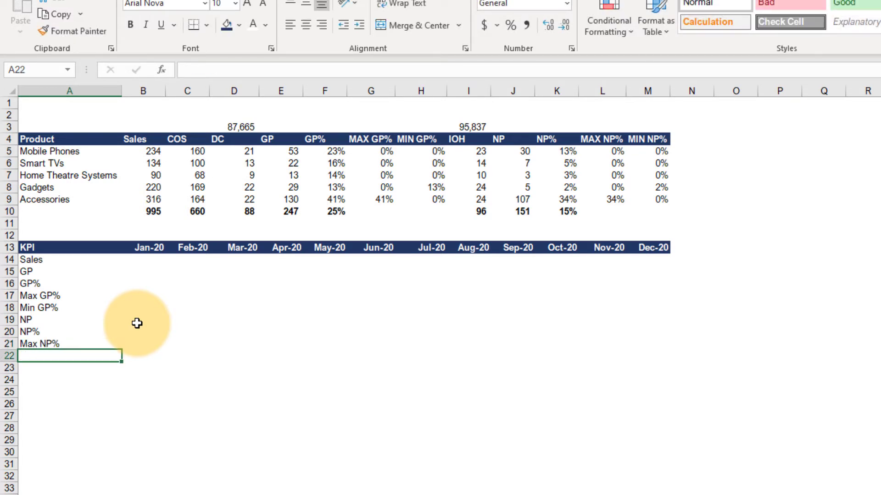
{"action": "type", "text": "Min NP%"}
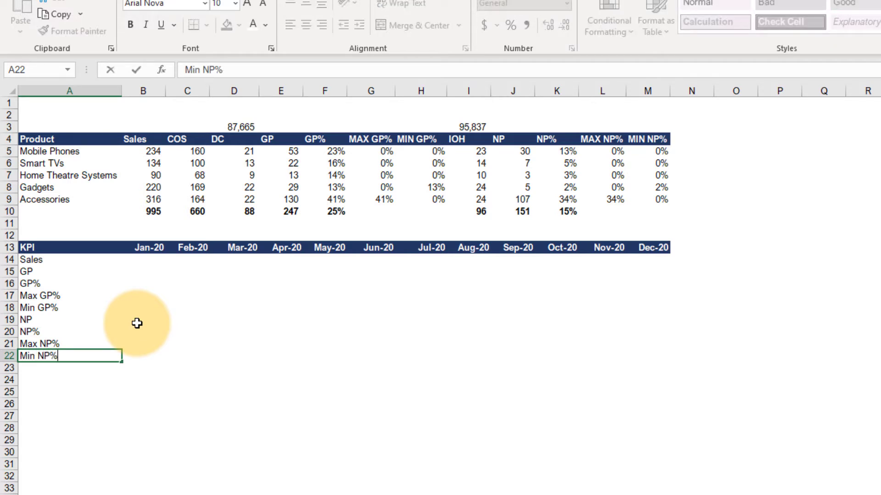
{"action": "key", "text": "Return"}
Enter ='New Business'!M18/1000 in B14 for January sales in thousands and format it without decimals
{"action": "left_click", "coordinate": [143, 260]}
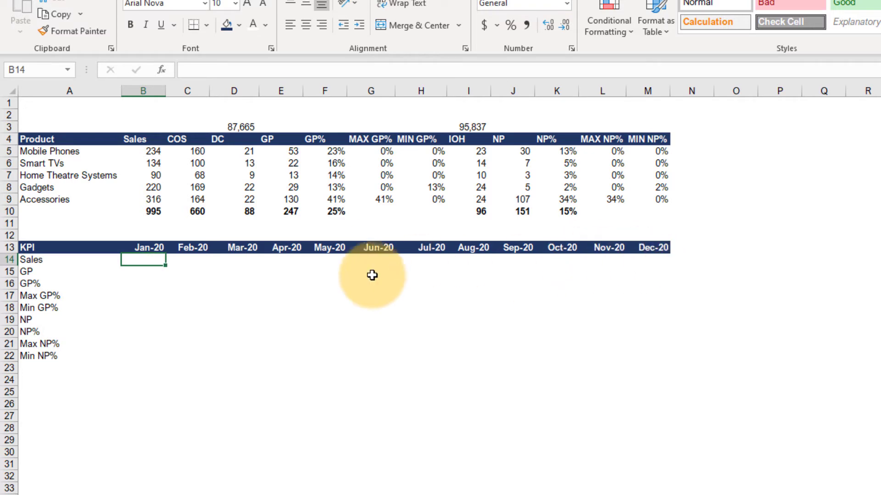
{"action": "type", "text": "="}
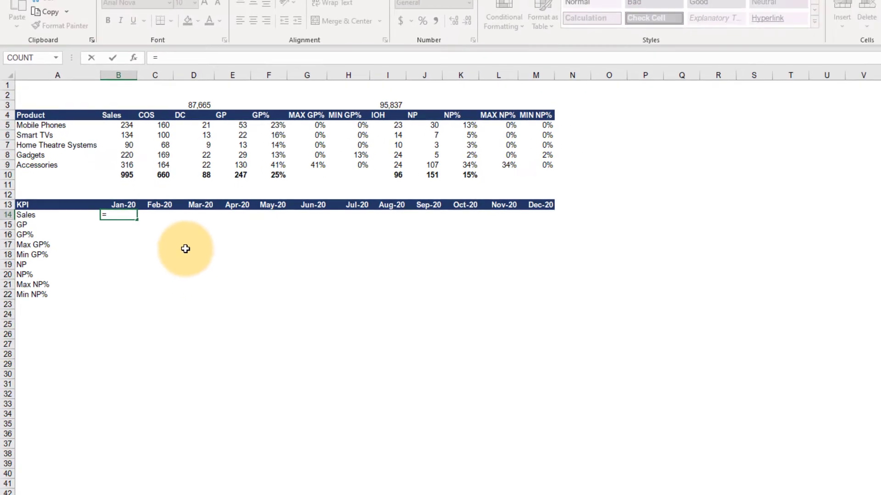
{"action": "left_click", "coordinate": [134, 487]}
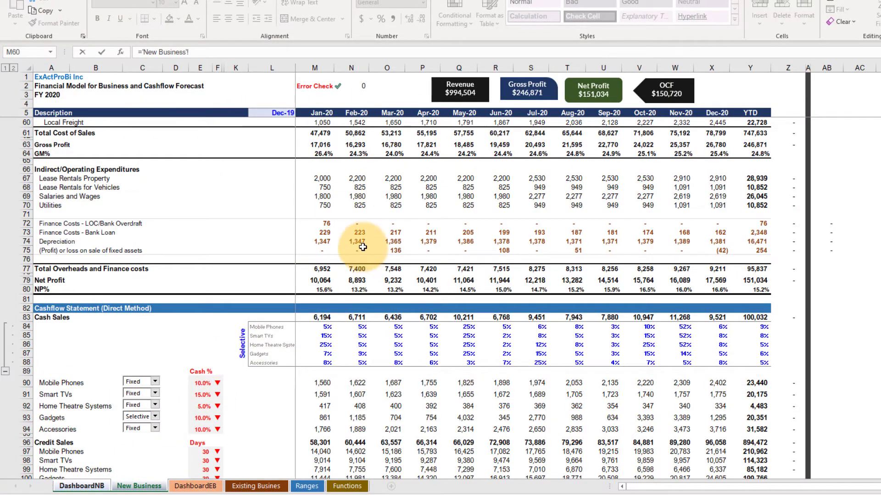
{"action": "scroll", "coordinate": [364, 241], "scroll_direction": "down", "scroll_amount": 5}
{"action": "scroll", "coordinate": [365, 248], "scroll_direction": "up", "scroll_amount": 3}
{"action": "scroll", "coordinate": [365, 248], "scroll_direction": "up", "scroll_amount": 12}
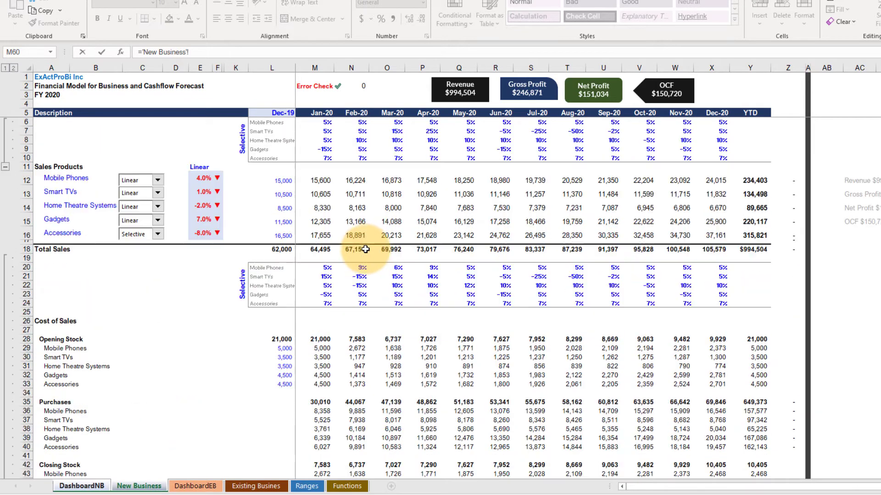
{"action": "left_click", "coordinate": [315, 250]}
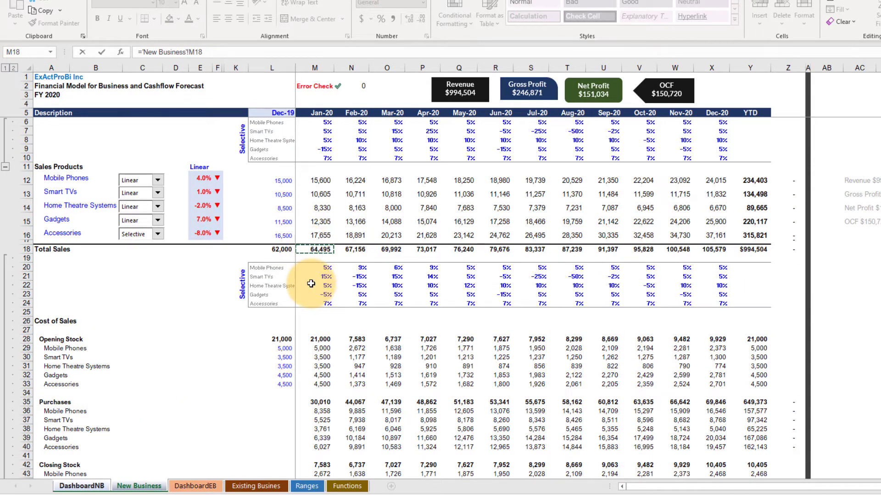
{"action": "key", "text": "ctrl+Return"}
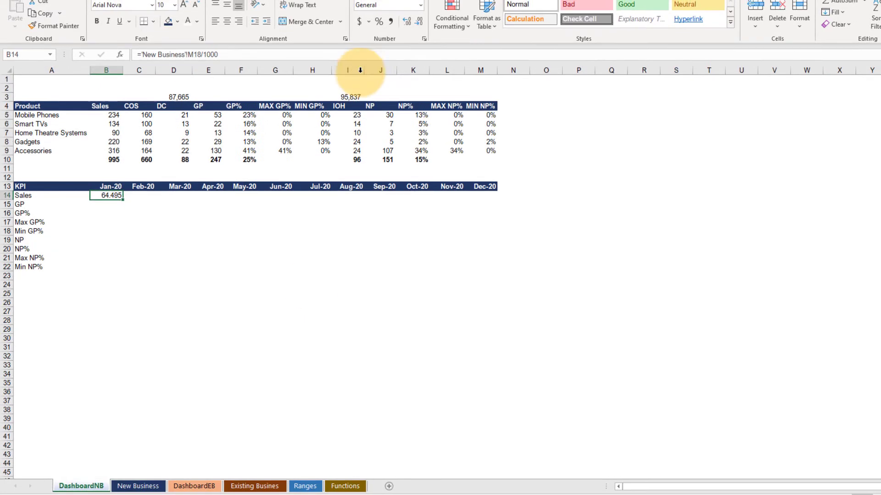
{"action": "left_click", "coordinate": [418, 21]}
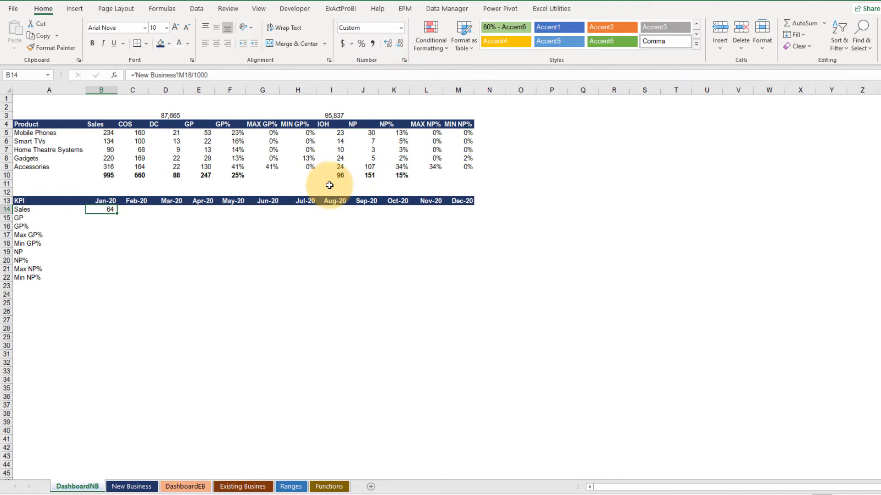
Fill the January sales formula in B14 across to December in M14
{"action": "key", "text": "shift+Right"}
{"action": "key", "text": "shift+Right"}
{"action": "key", "text": "shift+Right"}
{"action": "key", "text": "shift+Right"}
{"action": "key", "text": "shift+Right"}
{"action": "key", "text": "shift+Right"}
{"action": "key", "text": "shift+Right"}
{"action": "key", "text": "shift+Right"}
{"action": "key", "text": "shift+Right"}
{"action": "key", "text": "shift+Right"}
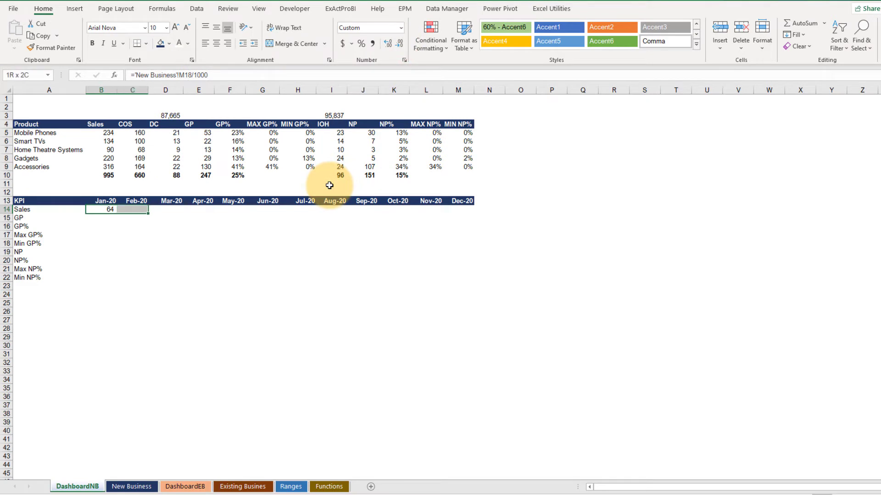
{"action": "key", "text": "ctrl+r"}
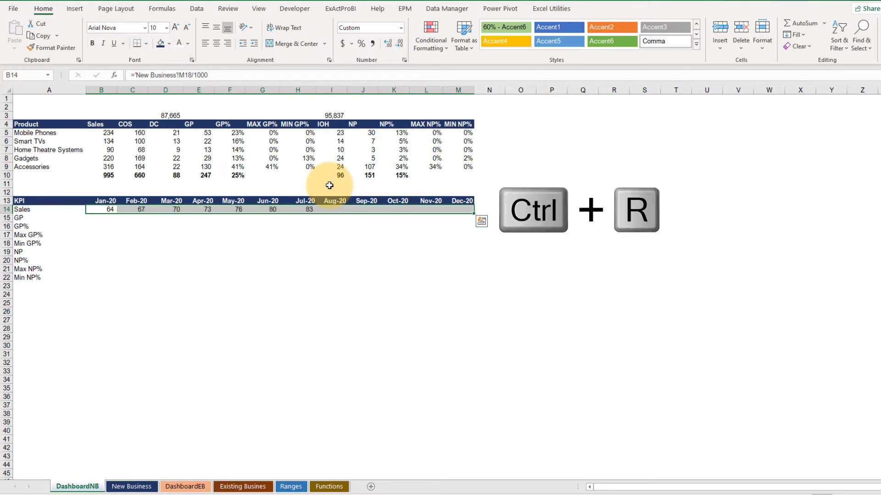
Enter ='New Business'!M63/1000 in B15 for January gross profit in thousands
{"action": "key", "text": "Down"}
{"action": "type", "text": "="}
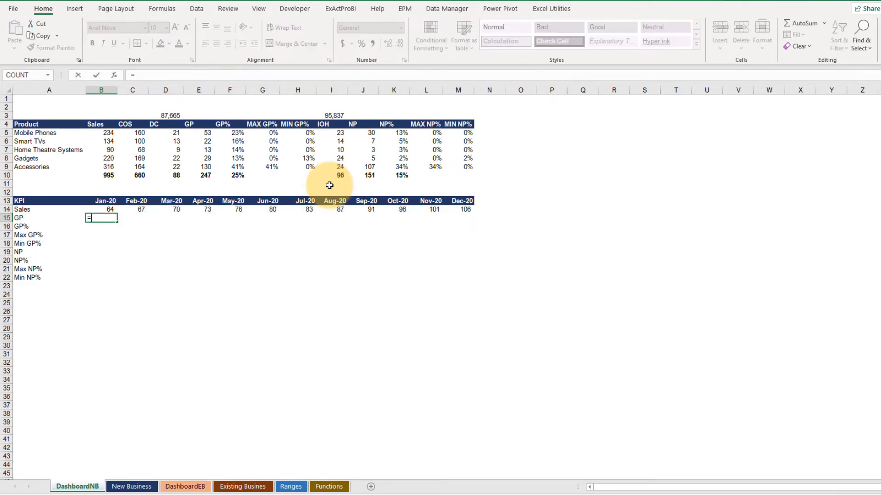
{"action": "left_click", "coordinate": [131, 486]}
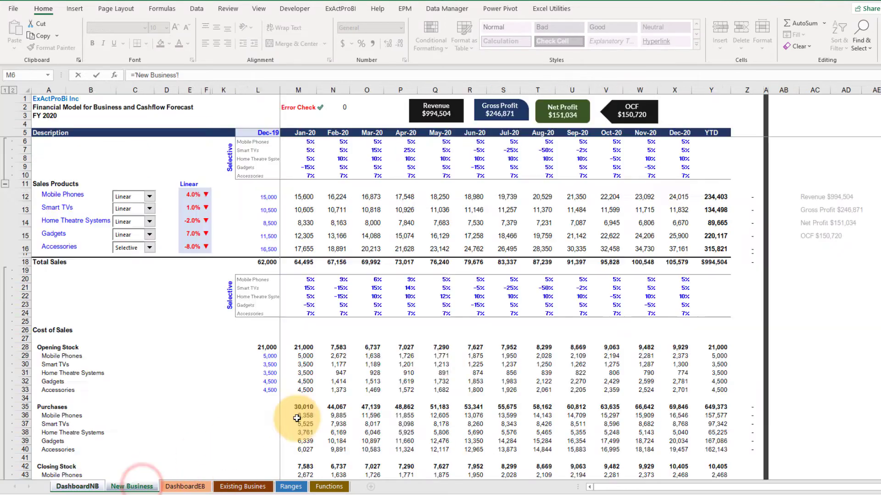
{"action": "scroll", "coordinate": [507, 340], "scroll_direction": "down", "scroll_amount": 18}
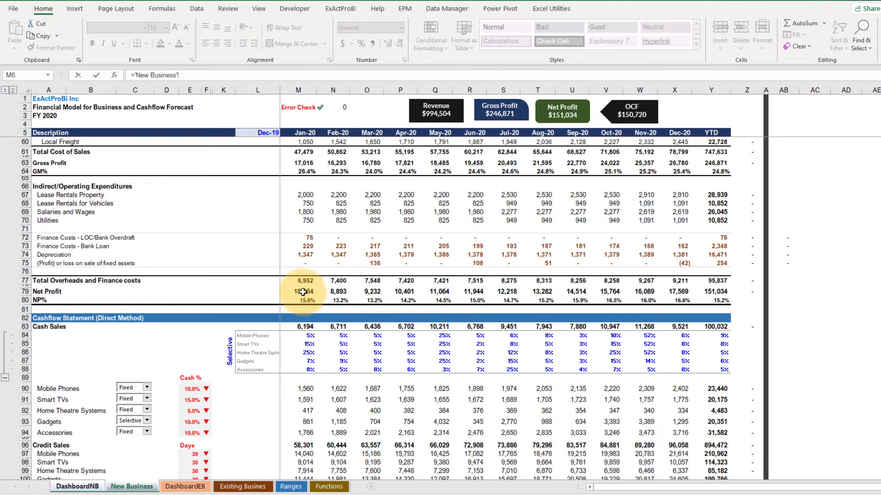
{"action": "scroll", "coordinate": [307, 288], "scroll_direction": "up", "scroll_amount": 6}
{"action": "scroll", "coordinate": [310, 287], "scroll_direction": "up", "scroll_amount": 1}
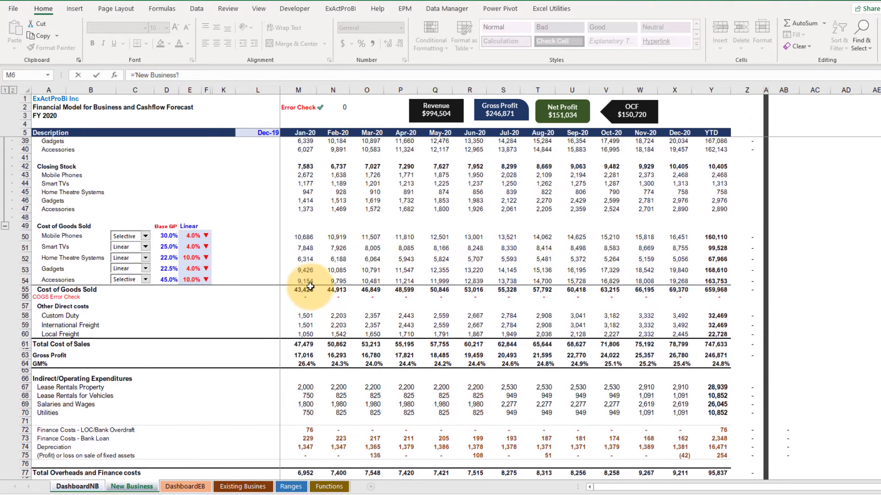
{"action": "left_click", "coordinate": [294, 356]}
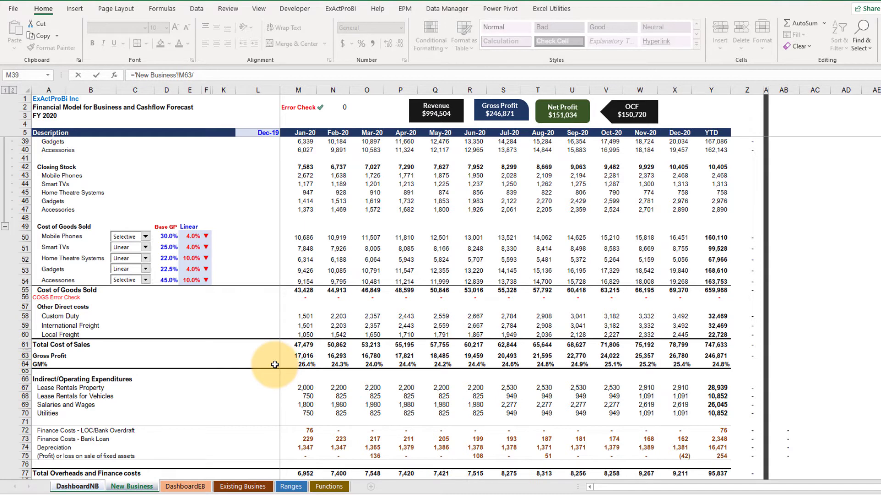
{"action": "key", "text": "Return"}
Fill the gross profit formula from B15 across to M15 and format the row with the comma style without decimals
{"action": "key", "text": "Up"}
{"action": "key", "text": "shift+Right"}
{"action": "key", "text": "shift+Right"}
{"action": "key", "text": "shift+Right"}
{"action": "key", "text": "shift+Right"}
{"action": "key", "text": "shift+Right"}
{"action": "key", "text": "shift+Right"}
{"action": "key", "text": "shift+Right"}
{"action": "key", "text": "shift+Right"}
{"action": "key", "text": "shift+Right"}
{"action": "key", "text": "shift+Right"}
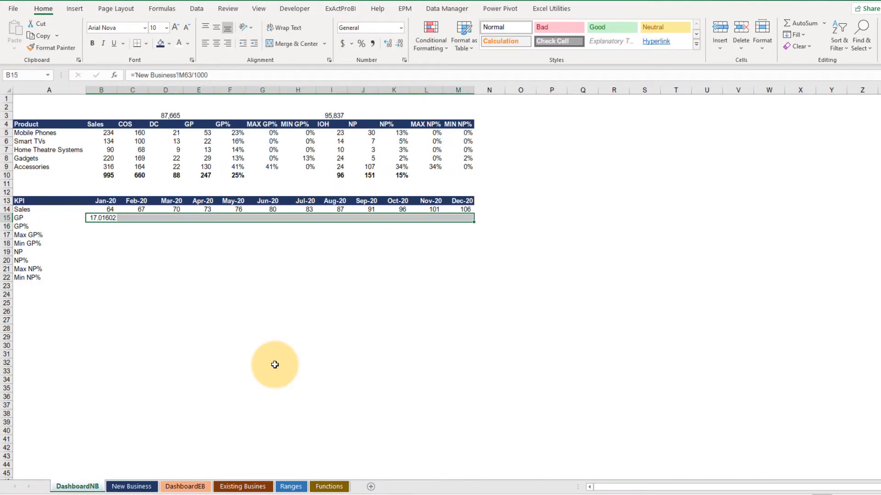
{"action": "key", "text": "ctrl+r"}
{"action": "left_click", "coordinate": [372, 43]}
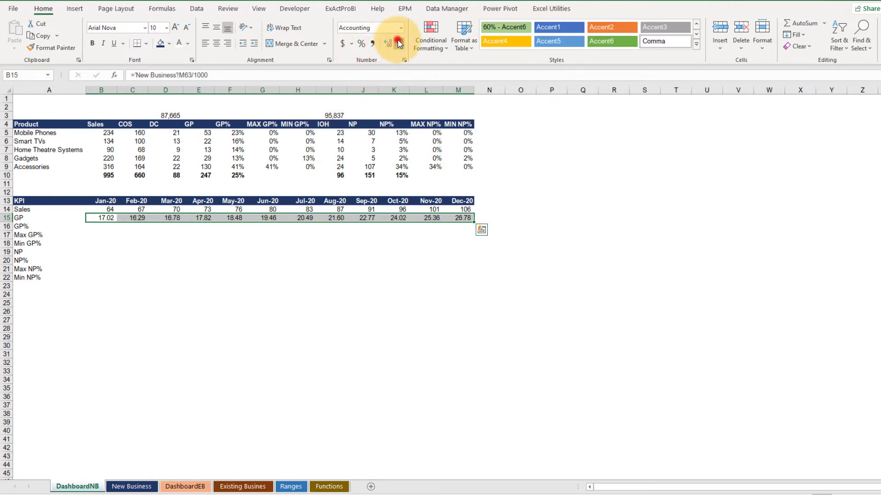
{"action": "left_click", "coordinate": [398, 44]}
{"action": "left_click", "coordinate": [398, 44]}
Enter =B15/B14 in B16 for January's gross profit percentage
{"action": "left_click", "coordinate": [100, 226]}
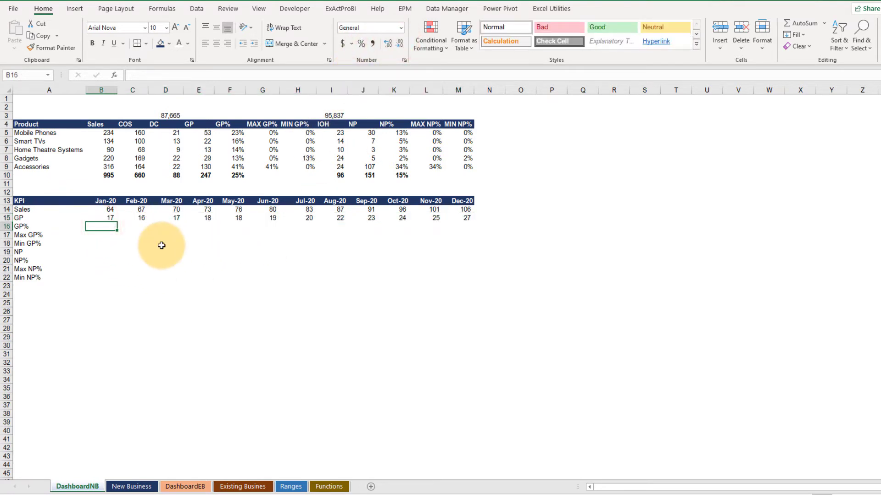
{"action": "type", "text": "="}
{"action": "key", "text": "Up"}
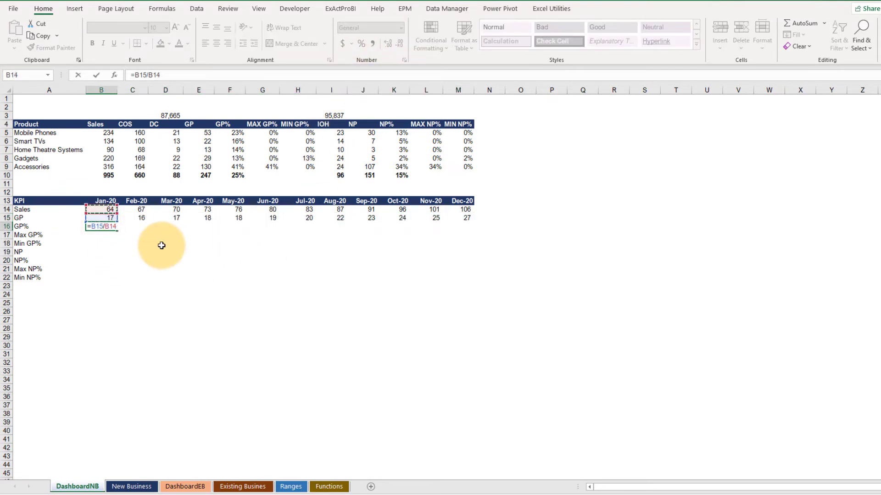
{"action": "key", "text": "ctrl+Return"}
Fill the GP% formula from B16 across to M16 and format the row as percentages
{"action": "key", "text": "shift+Right"}
{"action": "key", "text": "shift+Right"}
{"action": "key", "text": "shift+Right"}
{"action": "key", "text": "shift+Right"}
{"action": "key", "text": "shift+Right"}
{"action": "key", "text": "shift+Right"}
{"action": "key", "text": "shift+Right"}
{"action": "key", "text": "shift+Right"}
{"action": "key", "text": "shift+Right"}
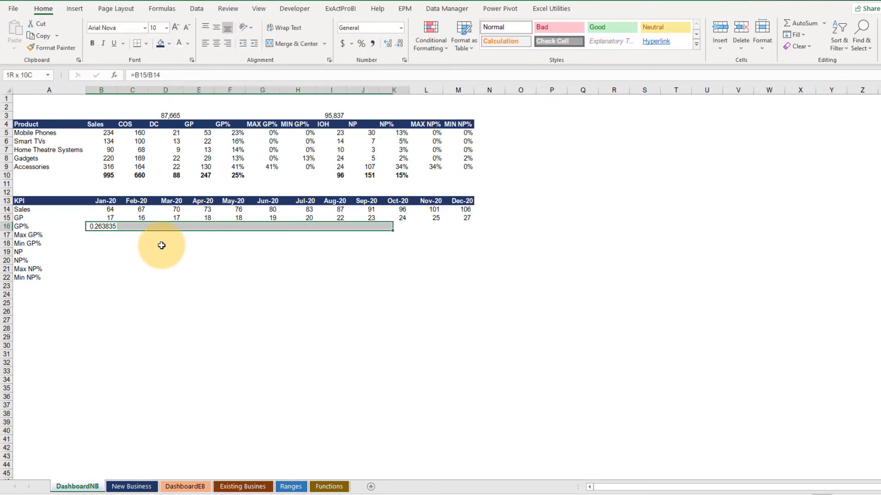
{"action": "key", "text": "shift+Right"}
{"action": "key", "text": "shift+Right"}
{"action": "key", "text": "shift+Right"}
{"action": "key", "text": "shift+Left"}
{"action": "key", "text": "ctrl+r"}
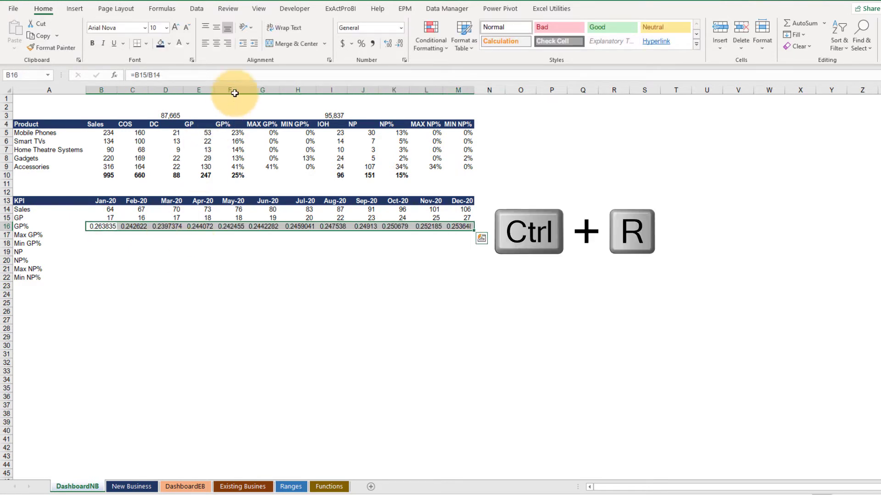
{"action": "left_click", "coordinate": [361, 43]}
Start an IF formula in B17 with MAX of the GP% row, using the absolute range $B$16:$M$16
{"action": "left_click", "coordinate": [92, 236]}
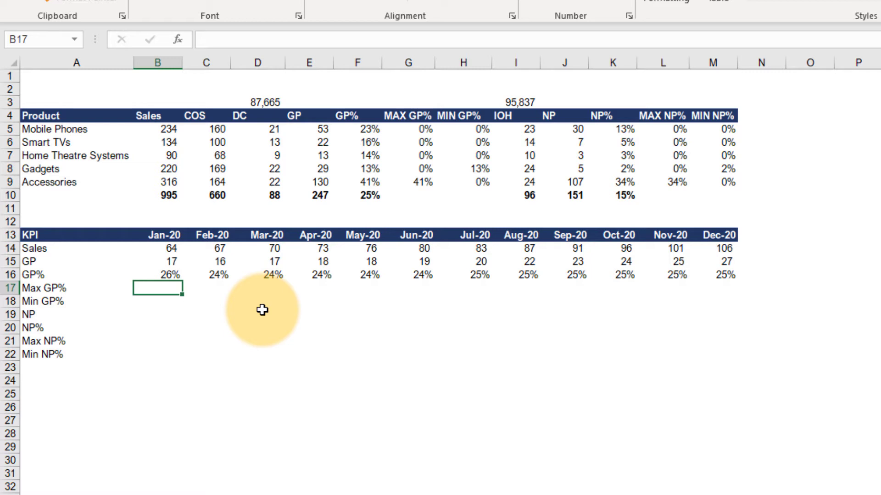
{"action": "type", "text": "=if(max"}
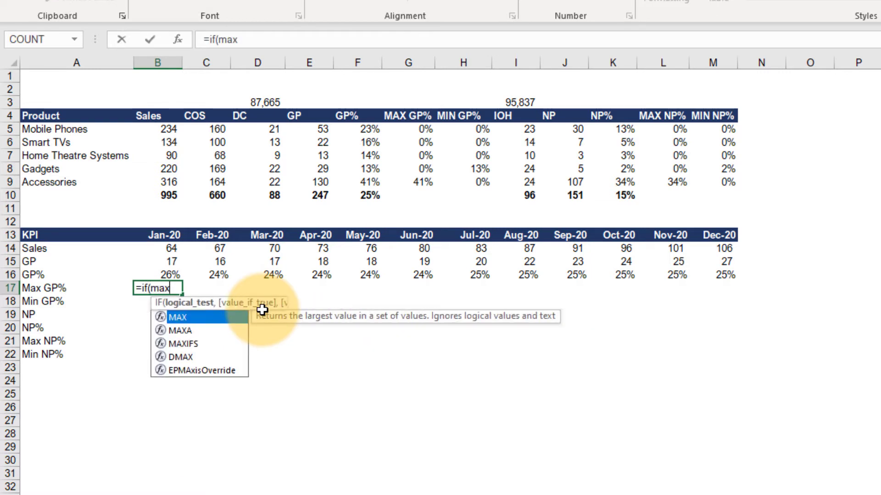
{"action": "key", "text": "Tab"}
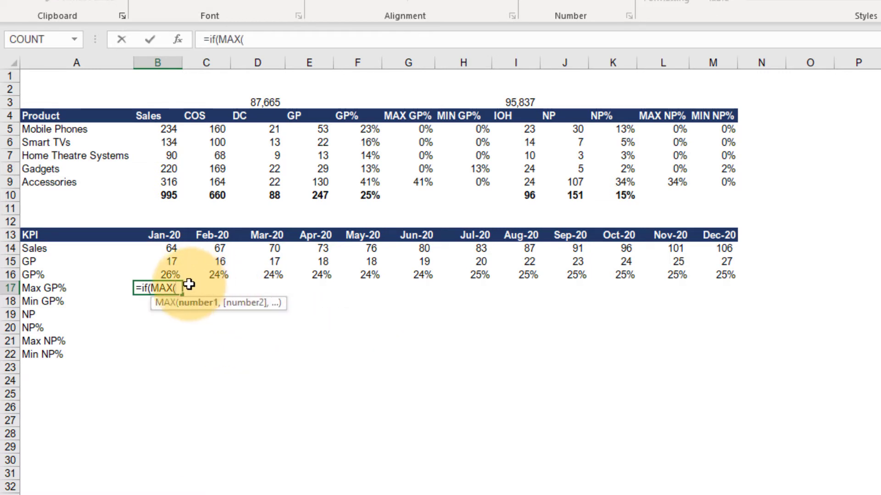
{"action": "left_click", "coordinate": [163, 275]}
{"action": "key", "text": "ctrl+shift+Right"}
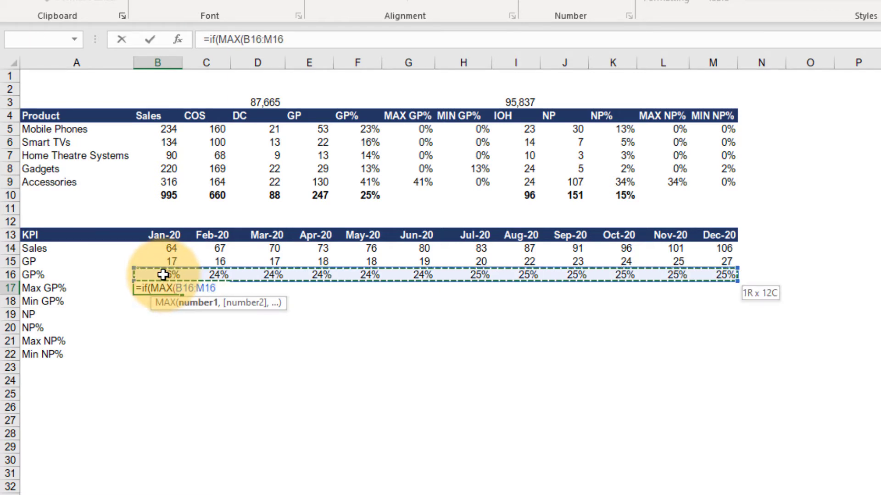
{"action": "type", "text": ")"}
{"action": "key", "text": "Return"}
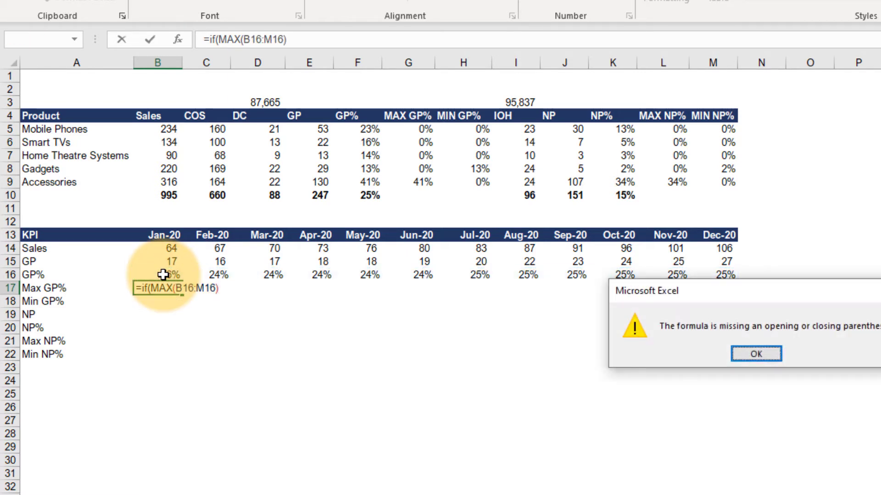
{"action": "key", "text": "Return"}
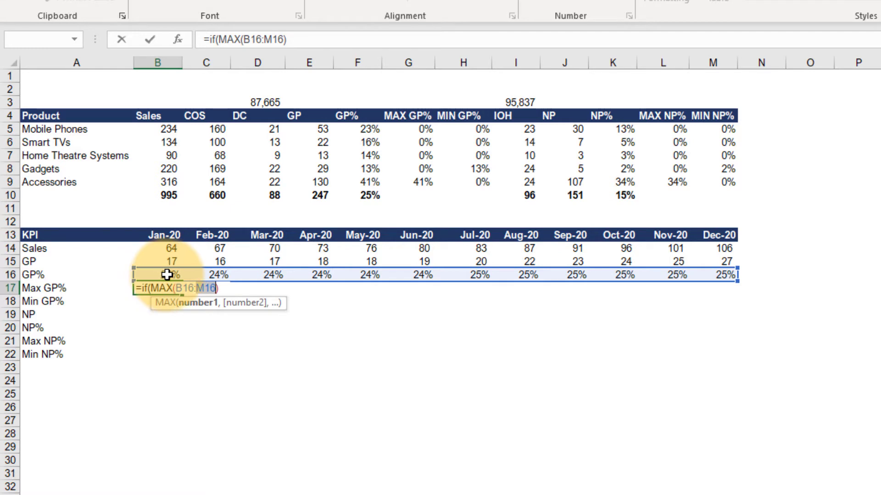
{"action": "left_click", "coordinate": [197, 286]}
{"action": "left_click", "coordinate": [193, 287]}
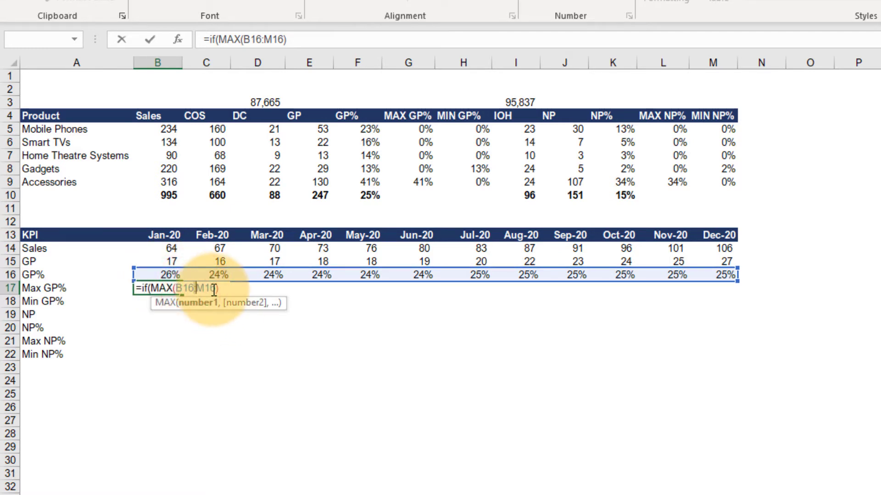
{"action": "key", "text": "F4"}
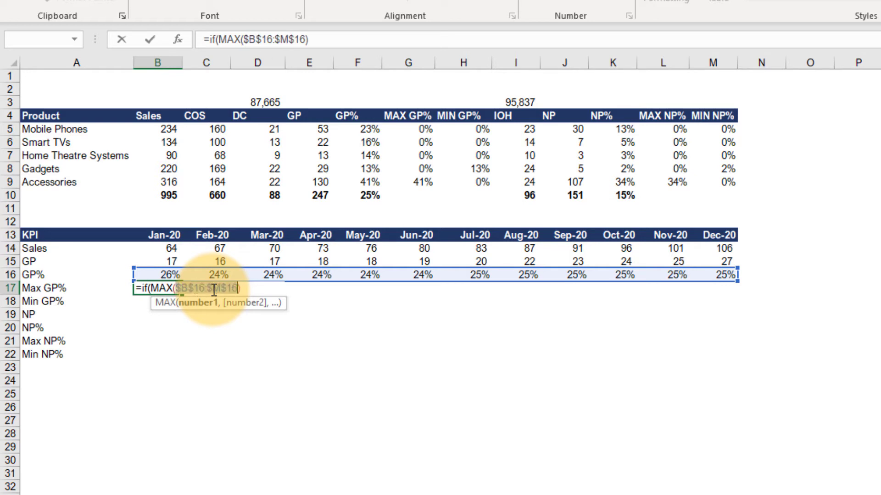
{"action": "key", "text": "End"}
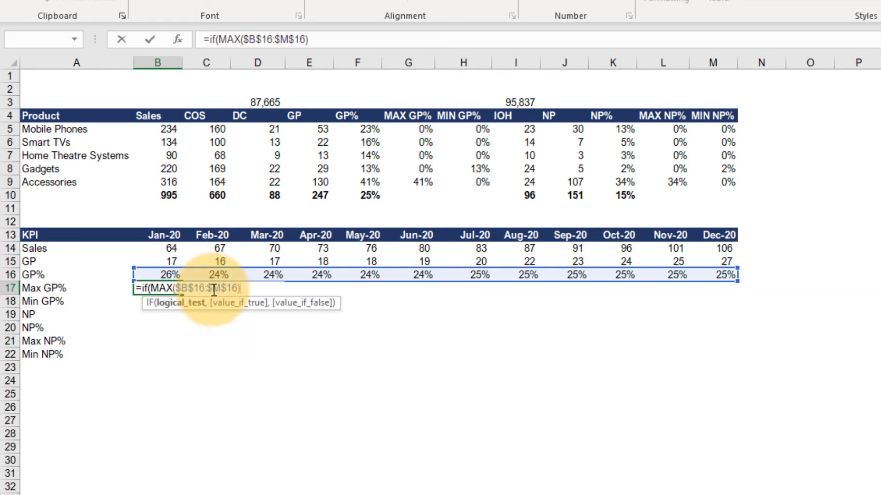
Complete the Max GP% formula in B17 as =IF(MAX($B$16:$M$16)=B16,B16,0)
{"action": "type", "text": "="}
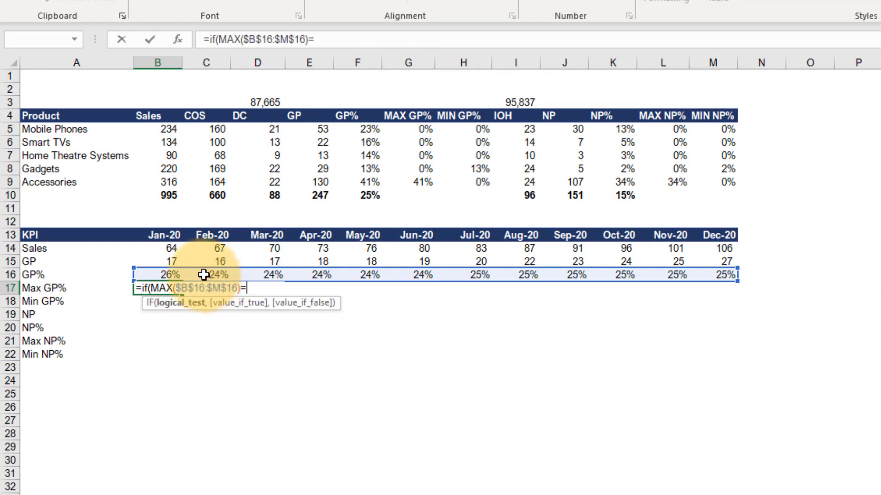
{"action": "left_click", "coordinate": [140, 274]}
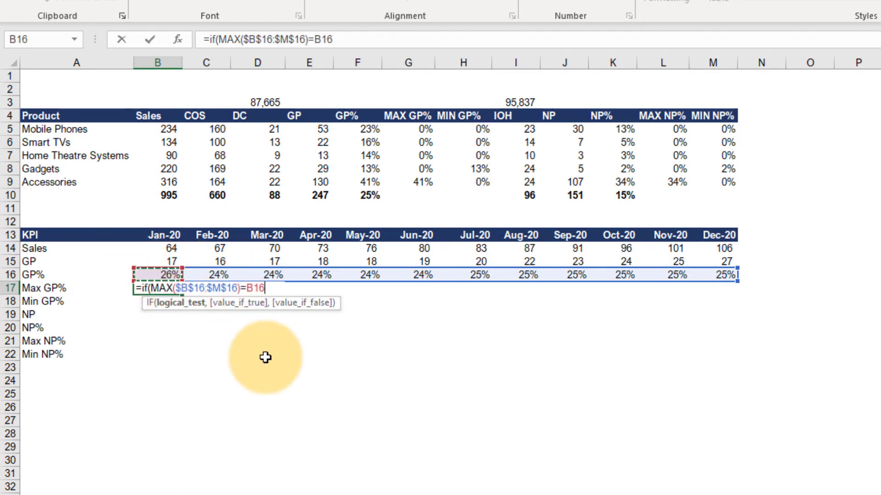
{"action": "type", "text": ","}
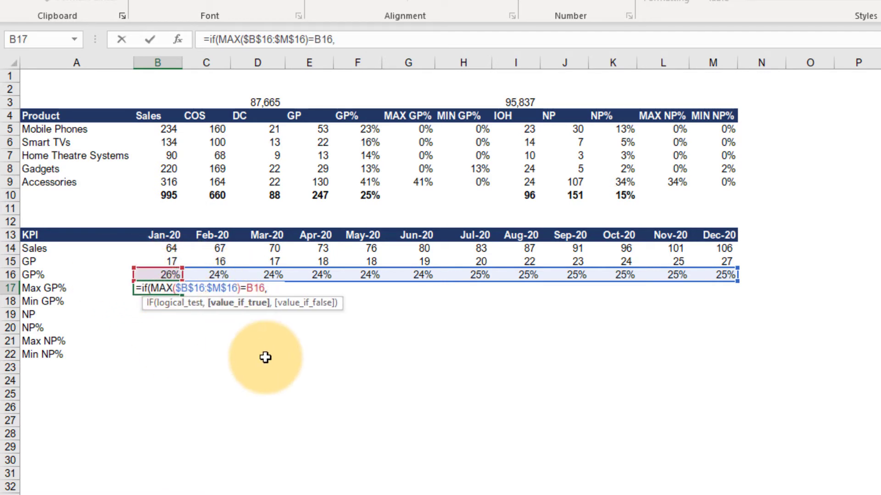
{"action": "type", "text": "B16"}
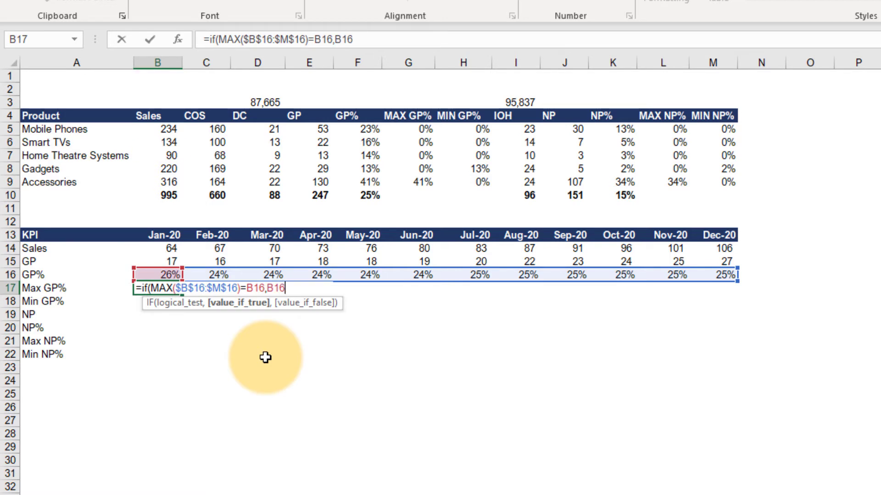
{"action": "type", "text": ","}
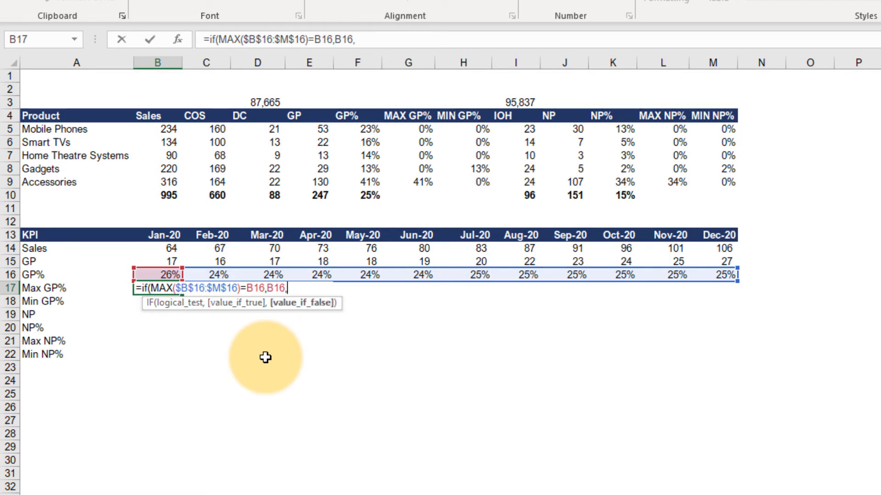
{"action": "type", "text": "0)"}
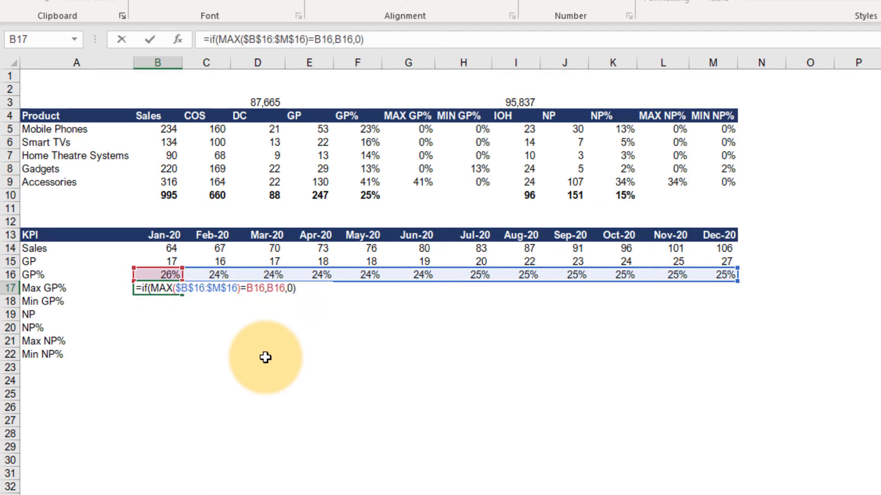
{"action": "key", "text": "Return"}
{"action": "key", "text": "Up"}
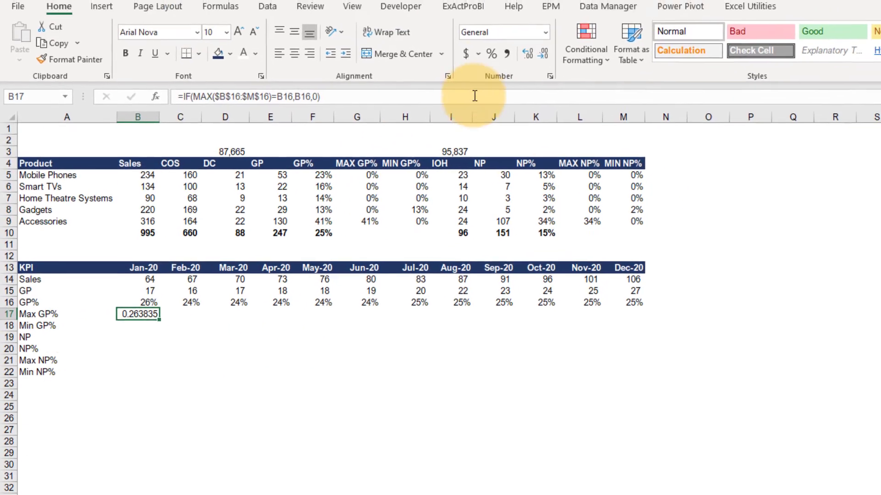
Format B17 as a percentage and fill its Max GP% formula across to M17
{"action": "left_click", "coordinate": [490, 54]}
{"action": "key", "text": "shift+Right"}
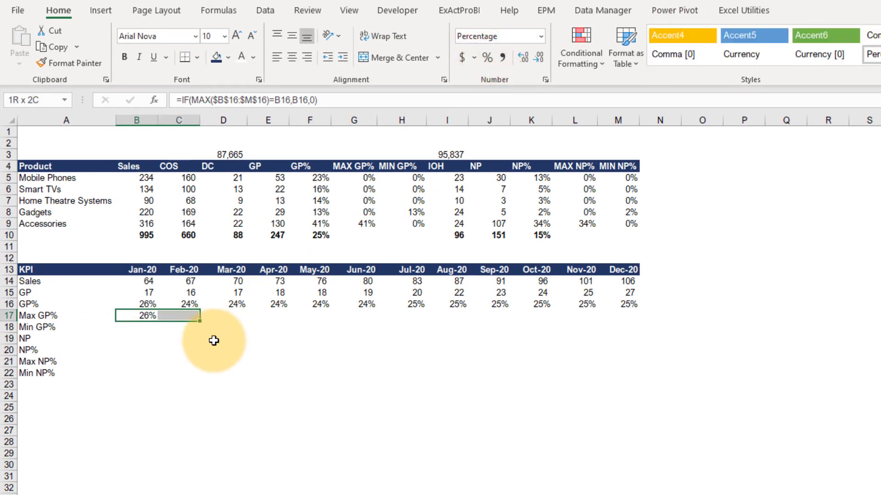
{"action": "key", "text": "shift+Right"}
{"action": "key", "text": "shift+Right"}
{"action": "key", "text": "shift+Right"}
{"action": "key", "text": "shift+Right"}
{"action": "key", "text": "shift+Right"}
{"action": "key", "text": "shift+Right"}
{"action": "key", "text": "shift+Right"}
{"action": "key", "text": "shift+Right"}
{"action": "key", "text": "shift+Right"}
{"action": "key", "text": "shift+Right"}
{"action": "key", "text": "ctrl+r"}
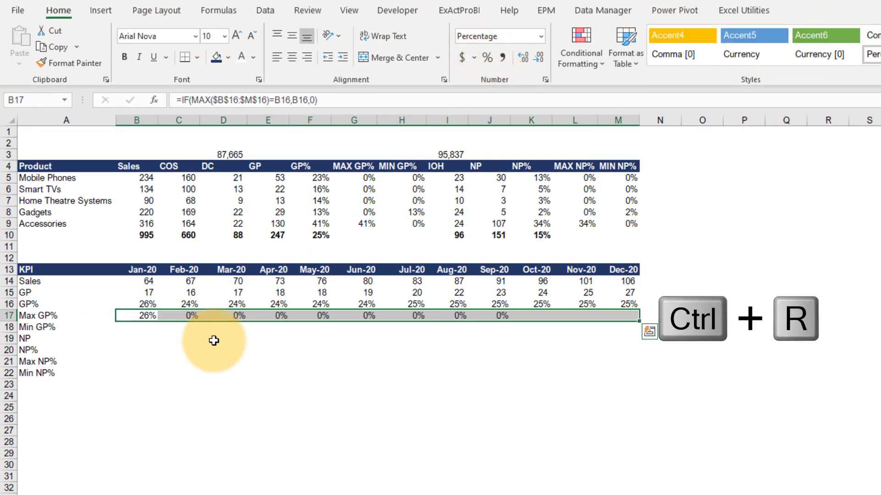
Copy the Max GP% formulas in B17:M17 into the Min GP% row starting at B18
{"action": "left_click", "coordinate": [134, 315]}
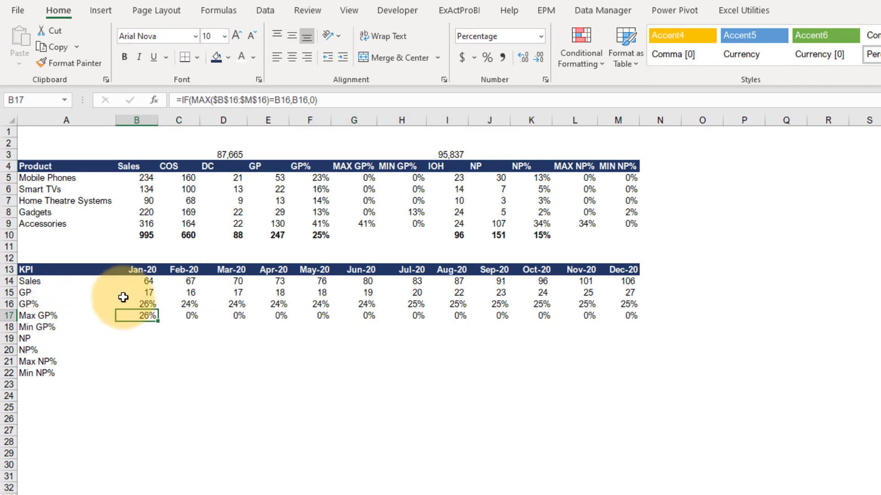
{"action": "left_click_drag", "start_coordinate": [141, 316], "coordinate": [610, 316]}
{"action": "key", "text": "ctrl+c"}
{"action": "left_click", "coordinate": [147, 327]}
{"action": "key", "text": "ctrl+v"}
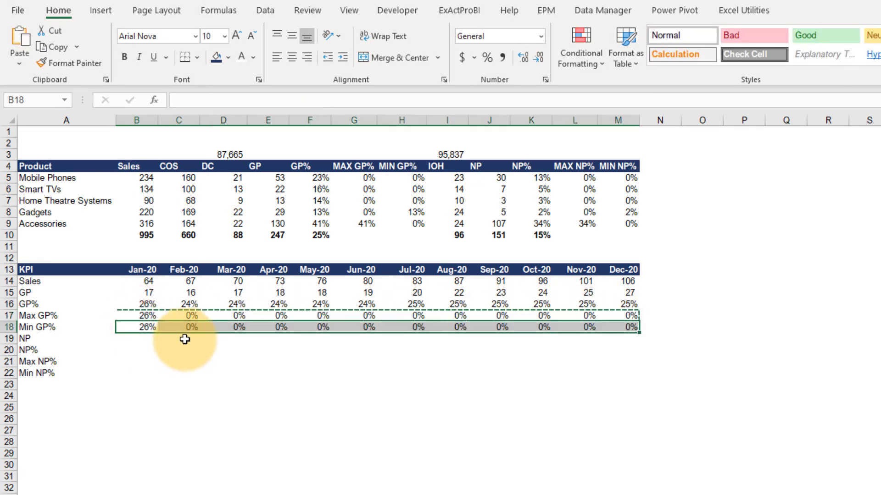
Change the Min GP% formula in B18 to =IF(MIN($B$16:$M$16)=B16,B16,0)
{"action": "key", "text": "F2"}
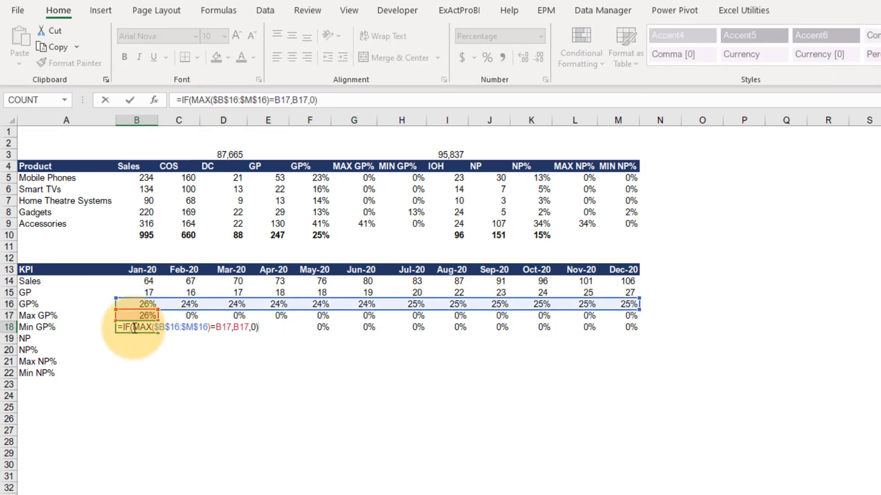
{"action": "left_click_drag", "start_coordinate": [156, 314], "coordinate": [157, 305]}
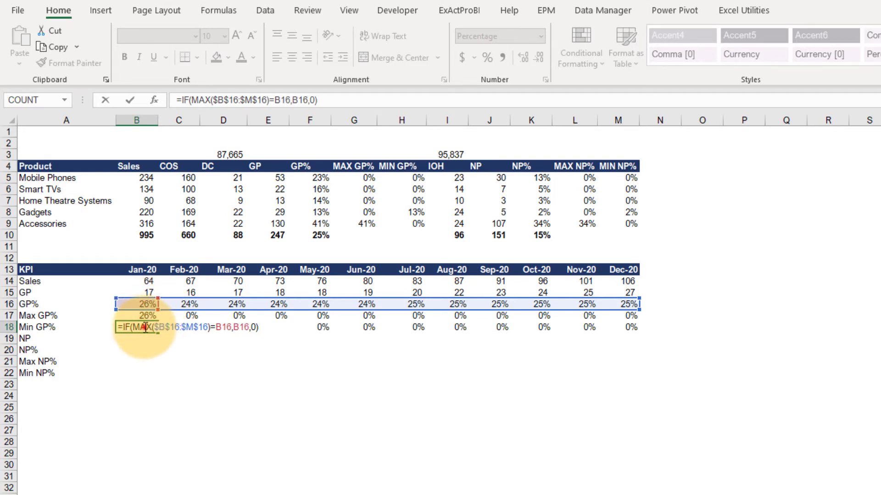
{"action": "left_click", "coordinate": [145, 327]}
{"action": "type", "text": "min"}
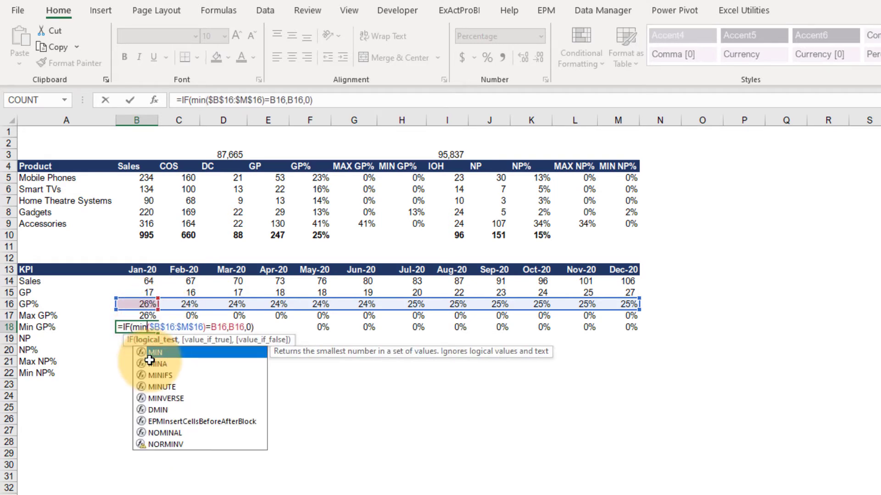
{"action": "key", "text": "Return"}
Fill the Min GP% formula from B18 across to M18, replacing the copied MAX formulas
{"action": "key", "text": "Up"}
{"action": "key", "text": "shift+Right"}
{"action": "key", "text": "shift+Right"}
{"action": "key", "text": "shift+Right"}
{"action": "key", "text": "shift+Right"}
{"action": "key", "text": "shift+Right"}
{"action": "key", "text": "shift+Right"}
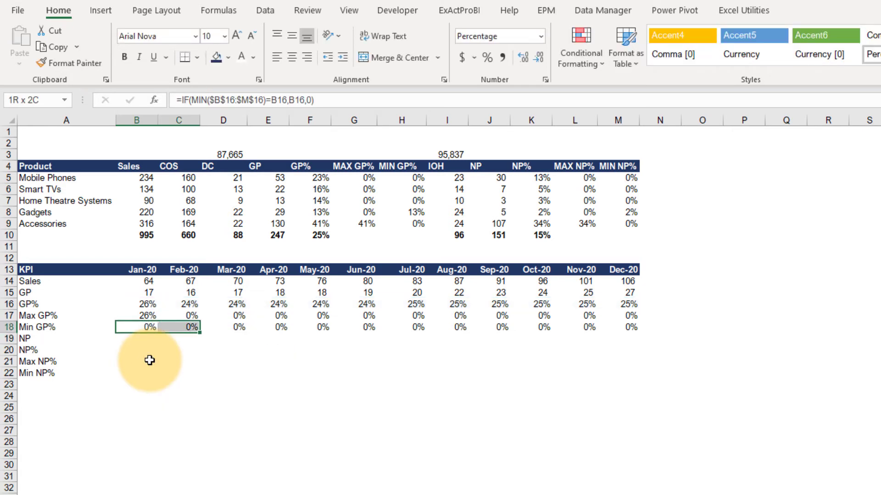
{"action": "key", "text": "shift+Right"}
{"action": "key", "text": "shift+Right"}
{"action": "key", "text": "shift+Right"}
{"action": "key", "text": "shift+Right"}
{"action": "key", "text": "shift+Right"}
{"action": "key", "text": "ctrl+r"}
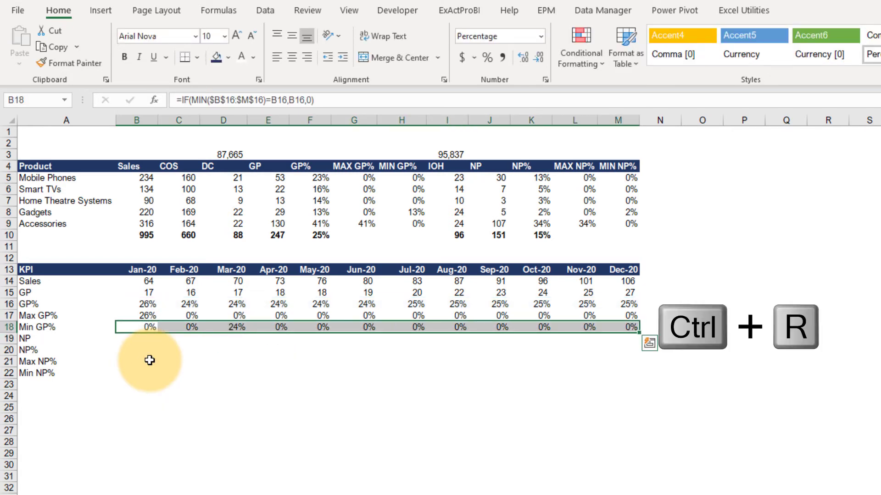
{"action": "left_click", "coordinate": [230, 327]}
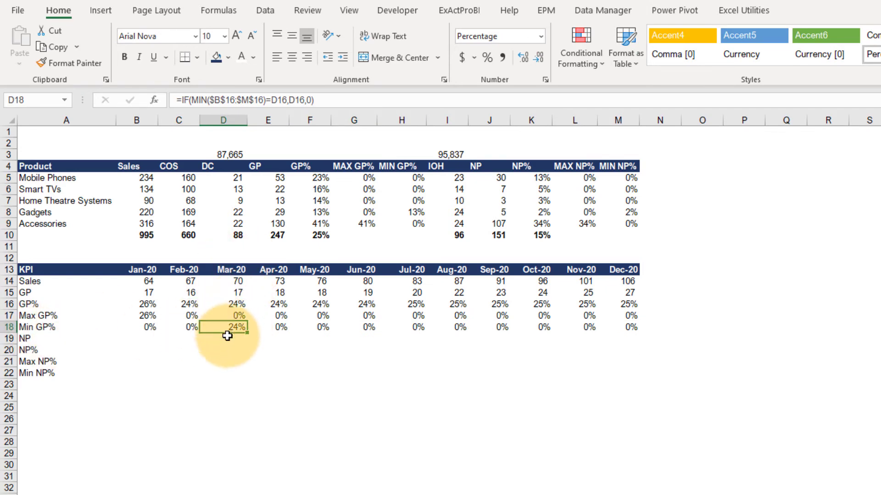
Link January's NP in B19 to the New Business net profit in thousands with ='New Business'!M79/1000
{"action": "left_click", "coordinate": [136, 340]}
{"action": "type", "text": "="}
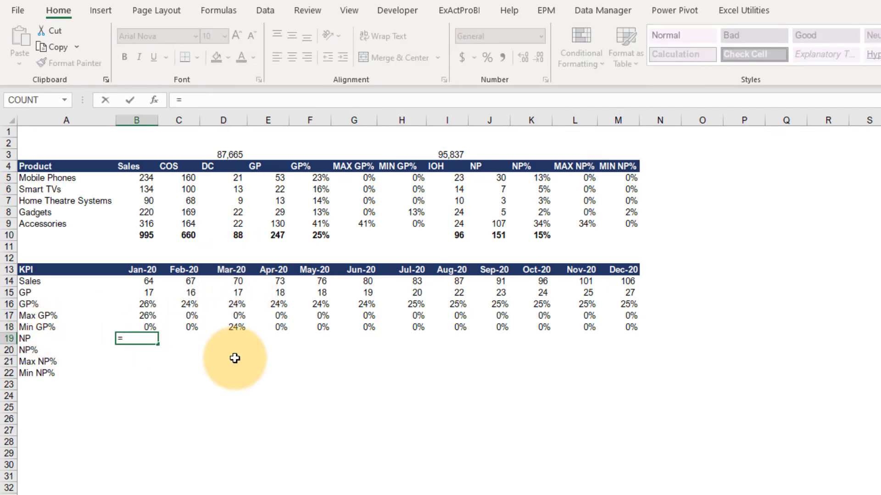
{"action": "left_click", "coordinate": [130, 480]}
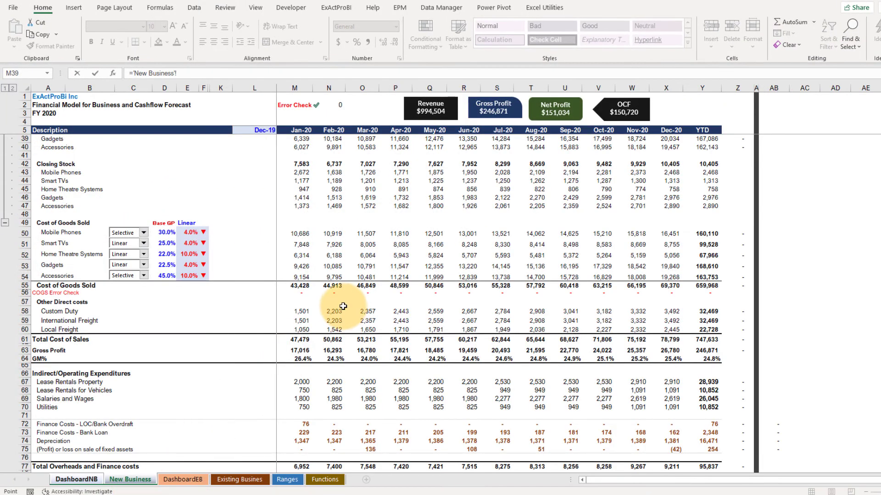
{"action": "scroll", "coordinate": [330, 250], "scroll_direction": "down", "scroll_amount": 5}
{"action": "left_click", "coordinate": [301, 342]}
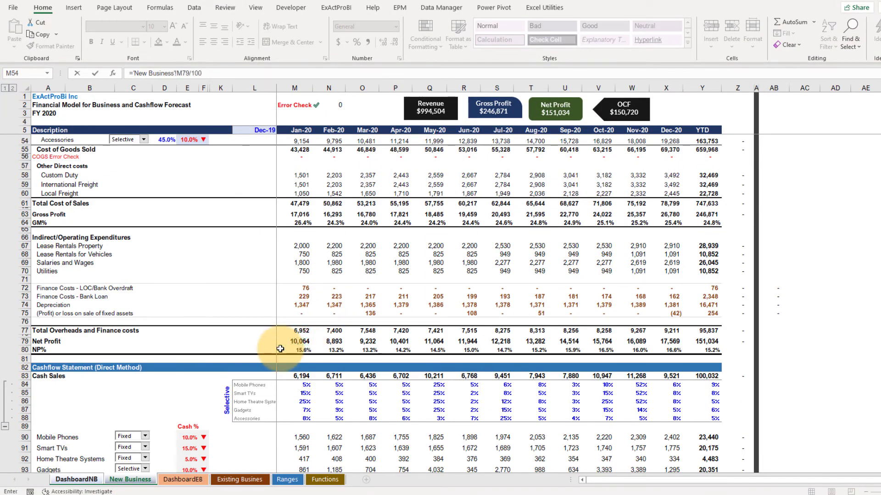
{"action": "type", "text": "/1000"}
{"action": "key", "text": "Return"}
Fill the NP formula from B19 across all months to M19
{"action": "key", "text": "Up"}
{"action": "key", "text": "shift+Right"}
{"action": "key", "text": "shift+Right"}
{"action": "key", "text": "shift+Right"}
{"action": "key", "text": "shift+Right"}
{"action": "key", "text": "shift+Right"}
{"action": "key", "text": "shift+Right"}
{"action": "key", "text": "shift+Right"}
{"action": "key", "text": "shift+Right"}
{"action": "key", "text": "shift+Right"}
{"action": "key", "text": "shift+Right"}
{"action": "key", "text": "shift+Right"}
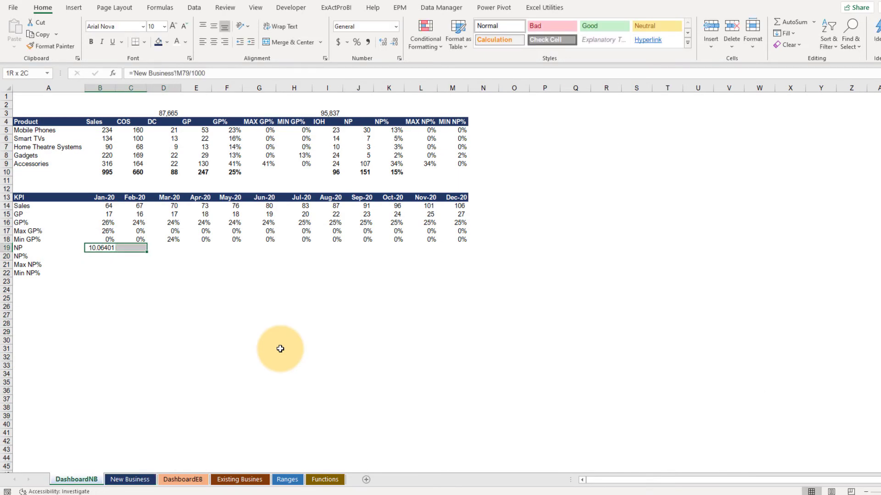
{"action": "key", "text": "ctrl+r"}
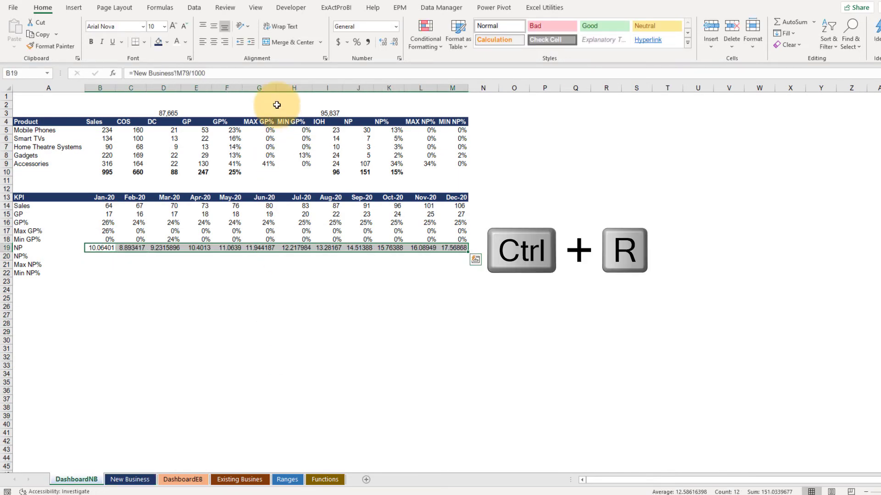
Format the NP values in B19:M19 in comma style with no decimal places
{"action": "left_click", "coordinate": [367, 42]}
{"action": "left_click", "coordinate": [395, 42]}
{"action": "left_click", "coordinate": [395, 42]}
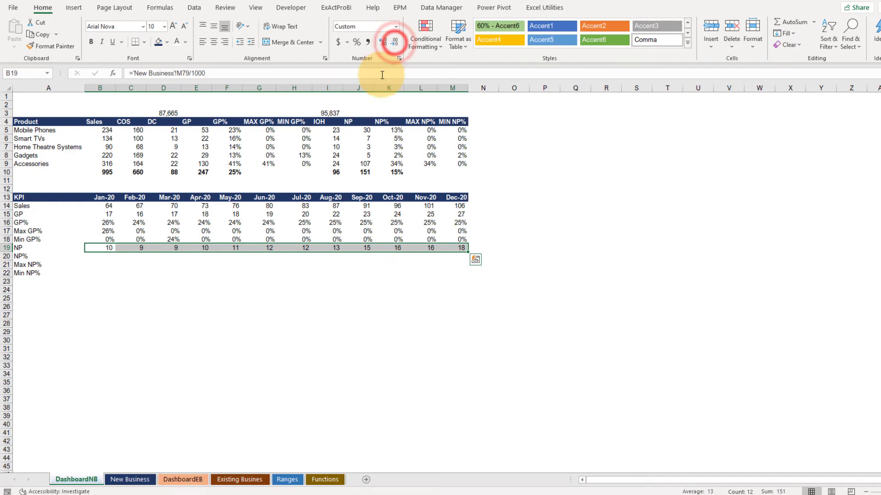
Calculate January's NP% in B20 as NP divided by Sales with =B19/B14
{"action": "left_click", "coordinate": [100, 256]}
{"action": "type", "text": "="}
{"action": "key", "text": "Up"}
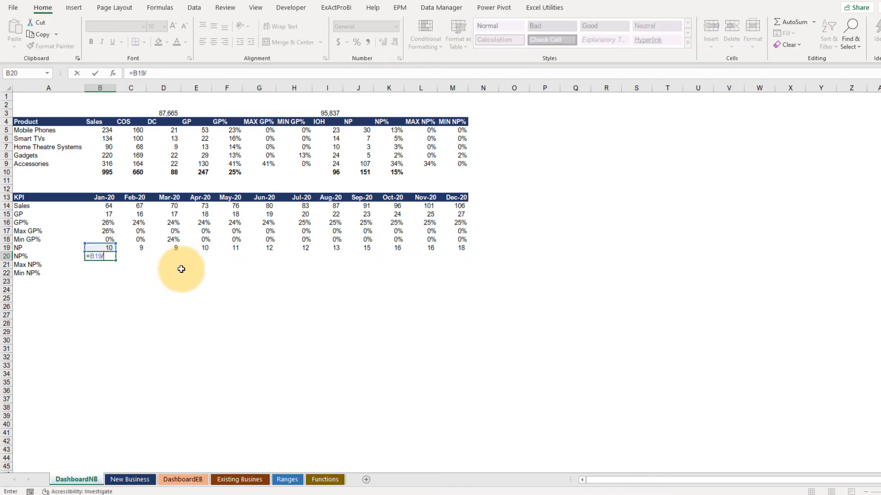
{"action": "key", "text": "Up"}
{"action": "key", "text": "Up"}
{"action": "key", "text": "Up"}
{"action": "key", "text": "Up"}
{"action": "key", "text": "Return"}
Format B20 as a percentage and fill its NP% formula across to M20
{"action": "key", "text": "Up"}
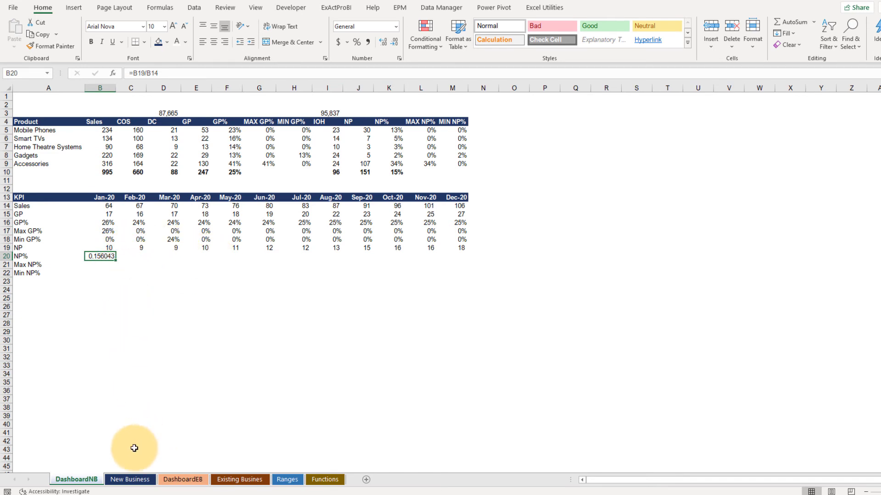
{"action": "left_click", "coordinate": [355, 46]}
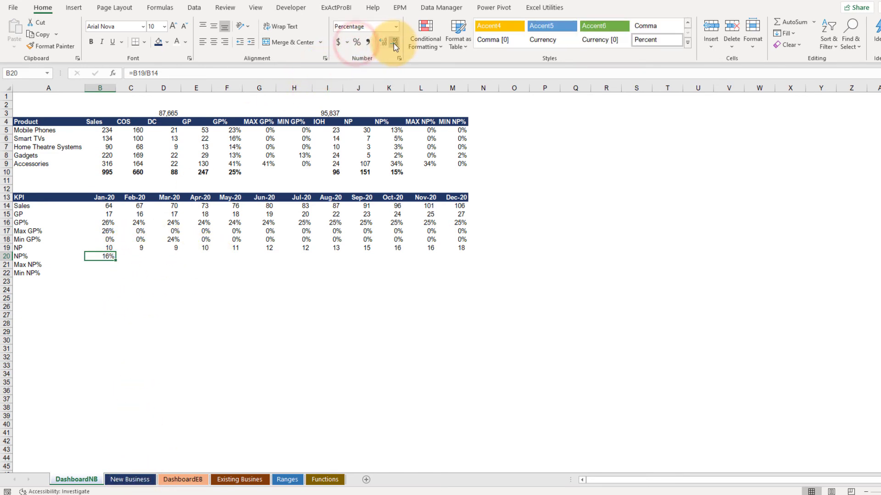
{"action": "left_click_drag", "start_coordinate": [115, 260], "coordinate": [465, 260]}
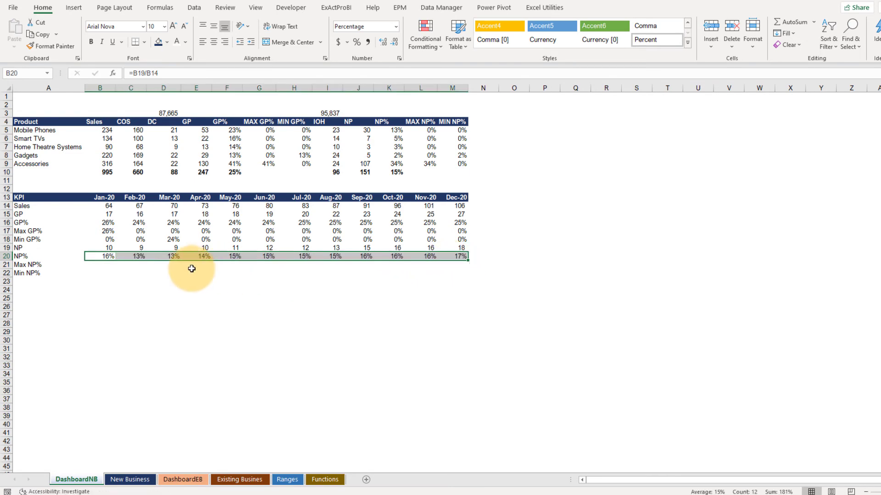
{"action": "left_click", "coordinate": [102, 265]}
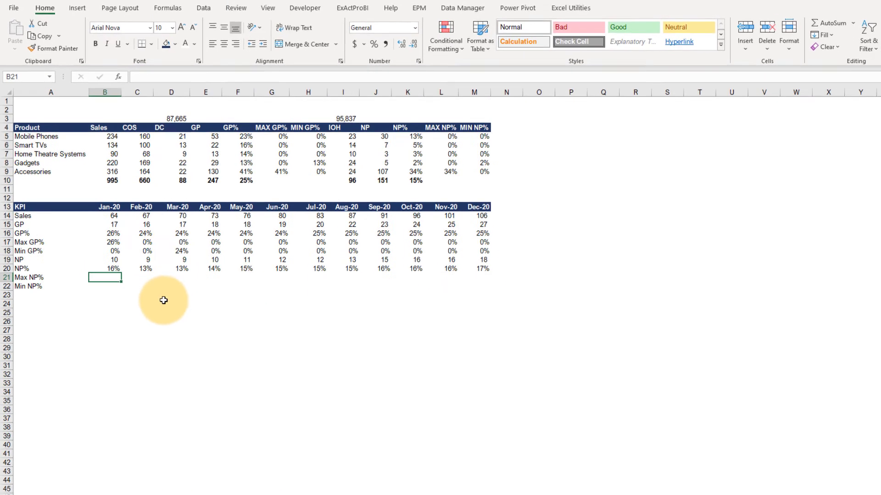
{"action": "type", "text": "=ma"}
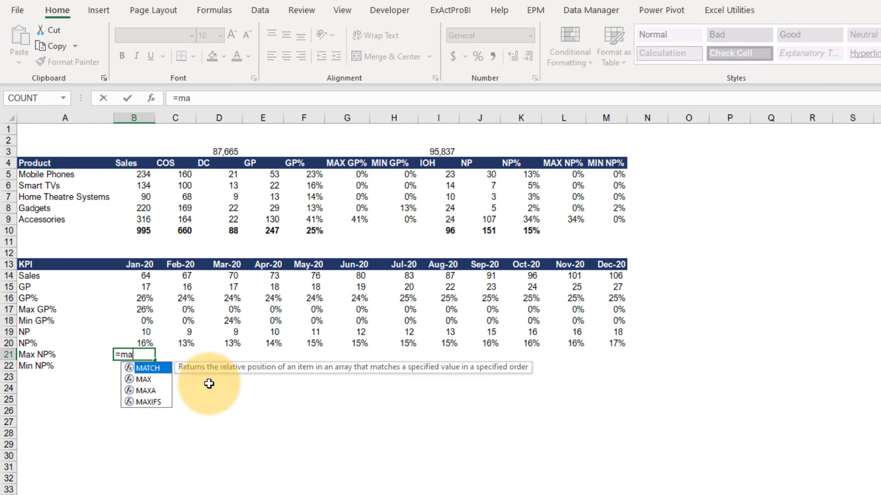
{"action": "key", "text": "Escape"}
{"action": "key", "text": "Escape"}
Enter the Max NP% formula =IF(MAX($B$20:$M$20)=B20,B20,0) in B21
{"action": "type", "text": "=if"}
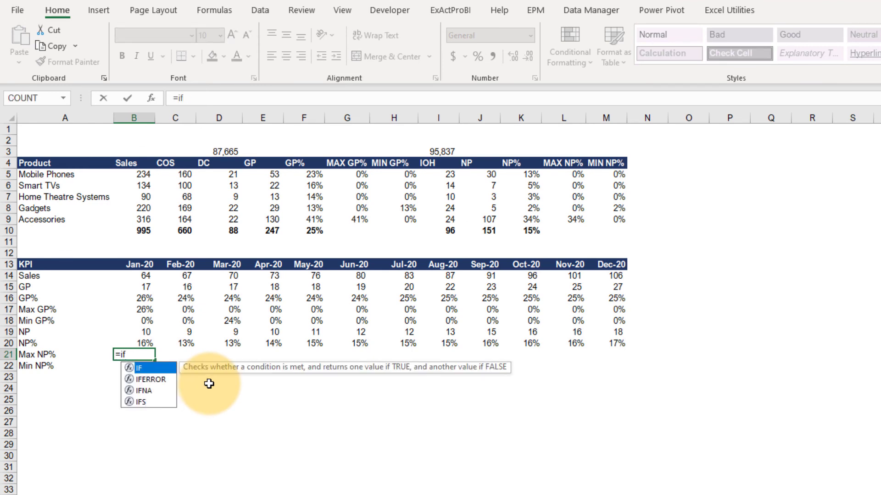
{"action": "type", "text": "(max"}
{"action": "key", "text": "Tab"}
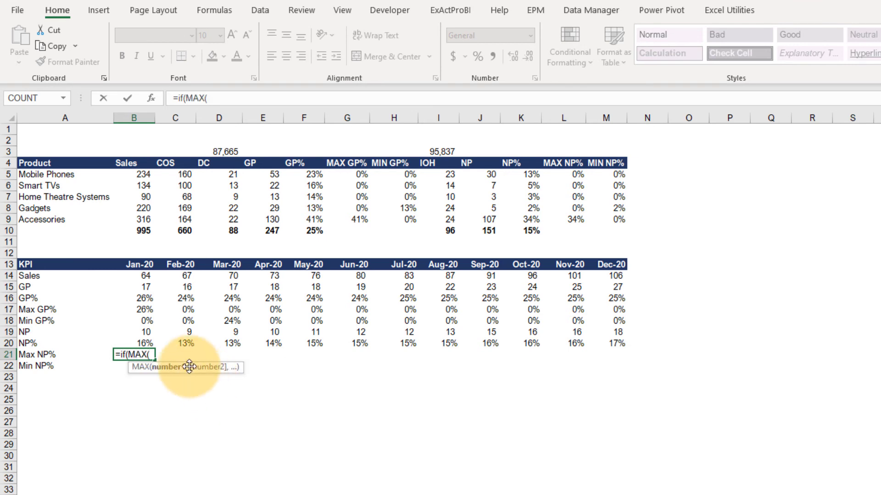
{"action": "left_click", "coordinate": [140, 344]}
{"action": "key", "text": "ctrl+shift+Right"}
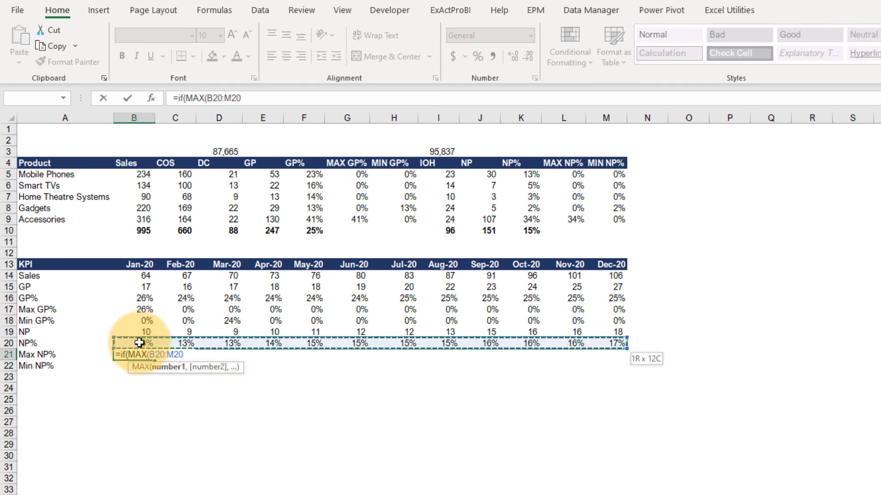
{"action": "key", "text": "F4"}
{"action": "type", "text": ")="}
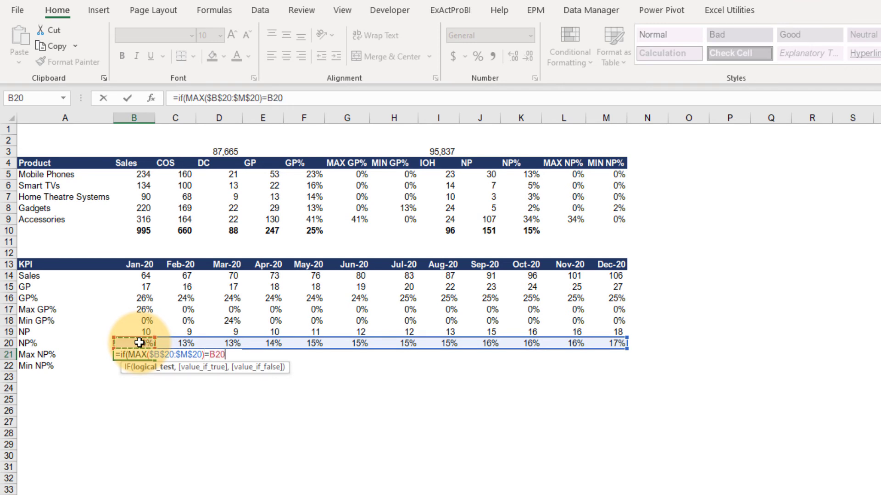
{"action": "type", "text": "B20"}
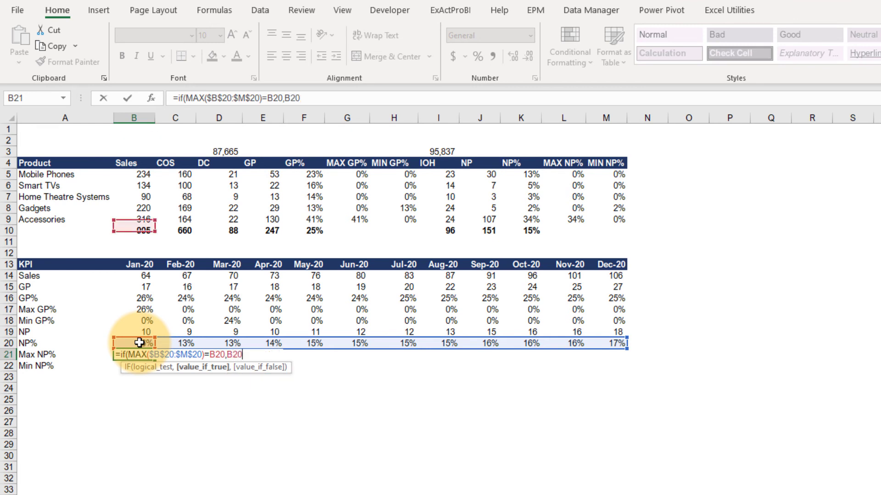
{"action": "type", "text": ",B20,0"}
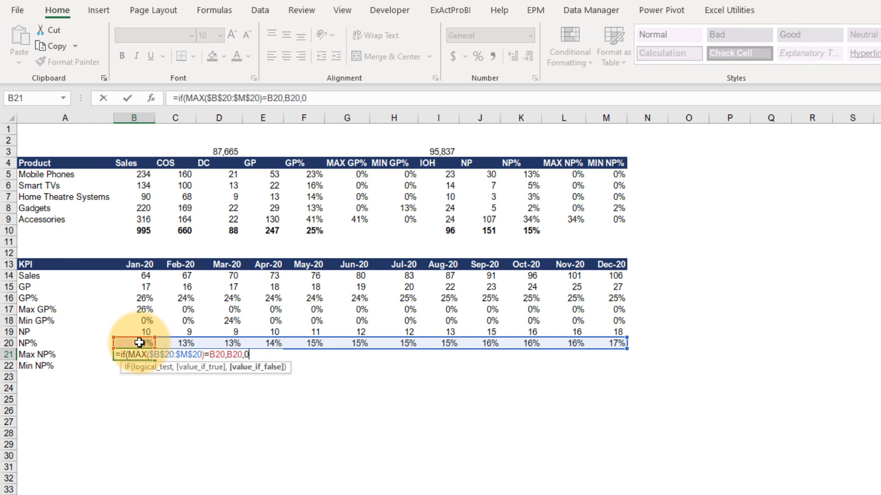
{"action": "key", "text": "ctrl+Return"}
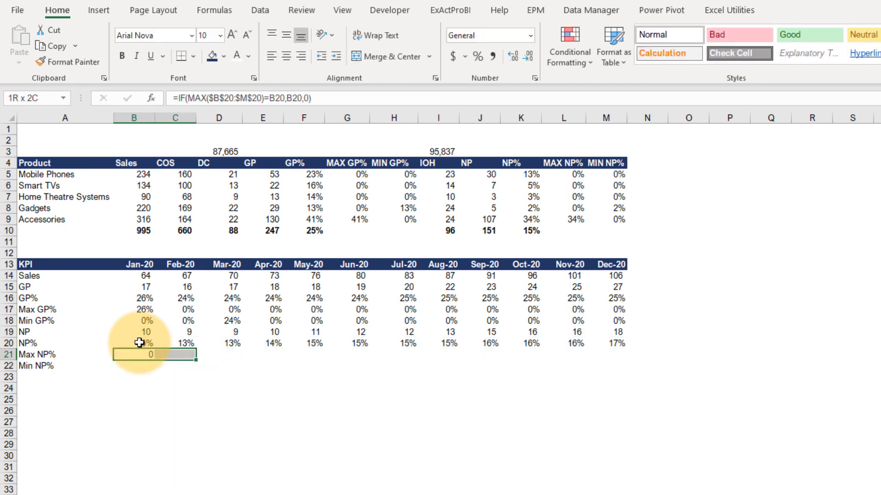
Fill the Max NP% formula from B21 across to M21 and format the row as percentages
{"action": "key", "text": "shift+Right"}
{"action": "key", "text": "shift+Right"}
{"action": "key", "text": "shift+Right"}
{"action": "key", "text": "shift+Right"}
{"action": "key", "text": "shift+Right"}
{"action": "key", "text": "shift+Right"}
{"action": "key", "text": "shift+Right"}
{"action": "key", "text": "shift+Right"}
{"action": "key", "text": "shift+Right"}
{"action": "key", "text": "shift+Right"}
{"action": "key", "text": "ctrl+r"}
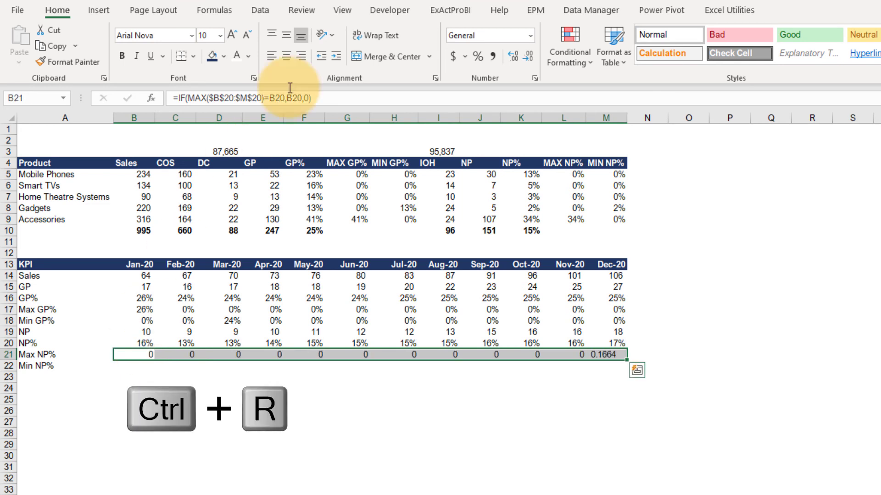
{"action": "left_click", "coordinate": [478, 56]}
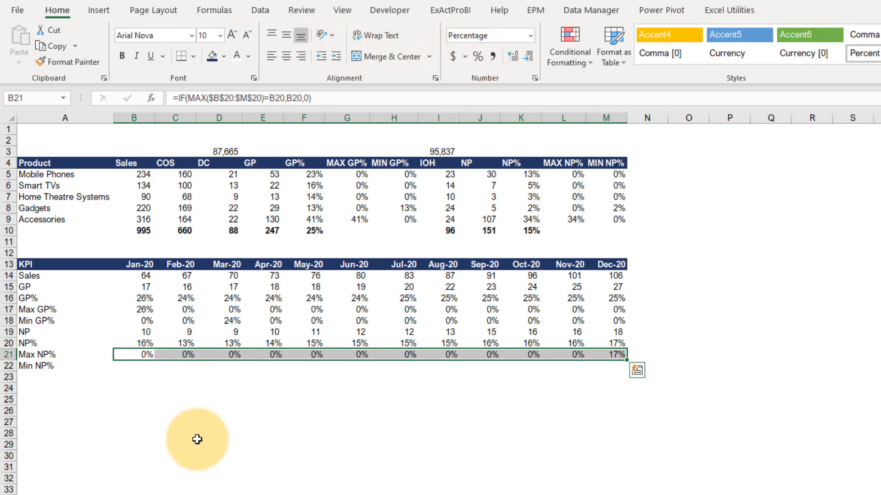
{"action": "key", "text": "Left"}
{"action": "key", "text": "Right"}
{"action": "key", "text": "ctrl+Right"}
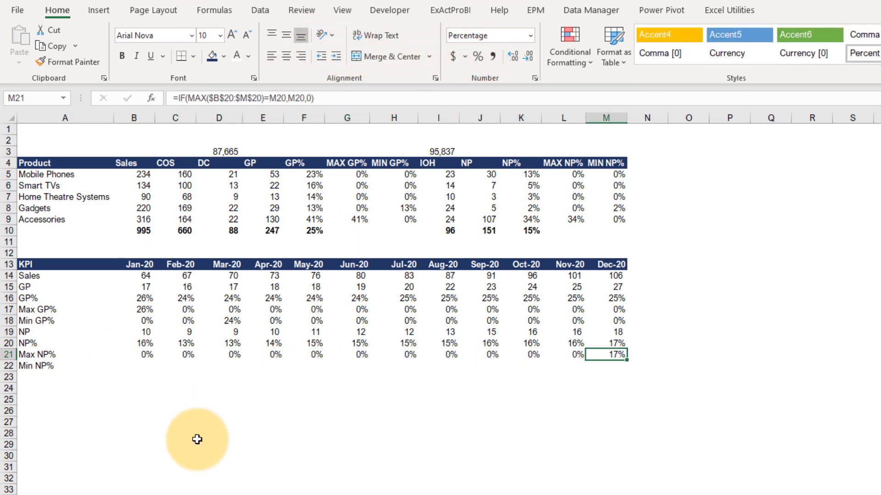
{"action": "key", "text": "Up"}
{"action": "key", "text": "Down"}
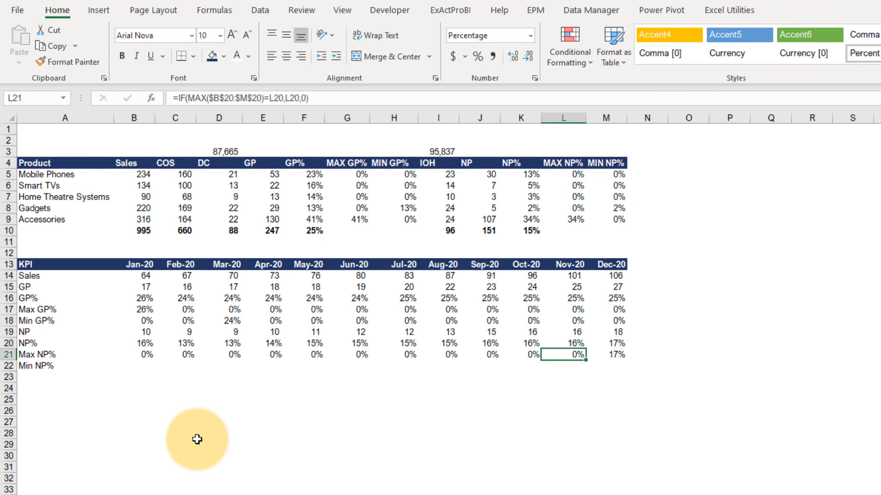
{"action": "key", "text": "Left"}
Copy the Max NP% formulas in B21:M21 into the Min NP% row starting at B22
{"action": "key", "text": "ctrl+Left"}
{"action": "key", "text": "Right"}
{"action": "key", "text": "ctrl+shift+Right"}
{"action": "key", "text": "ctrl+c"}
{"action": "key", "text": "Down"}
{"action": "key", "text": "Return"}
{"action": "key", "text": "Left"}
{"action": "key", "text": "Right"}
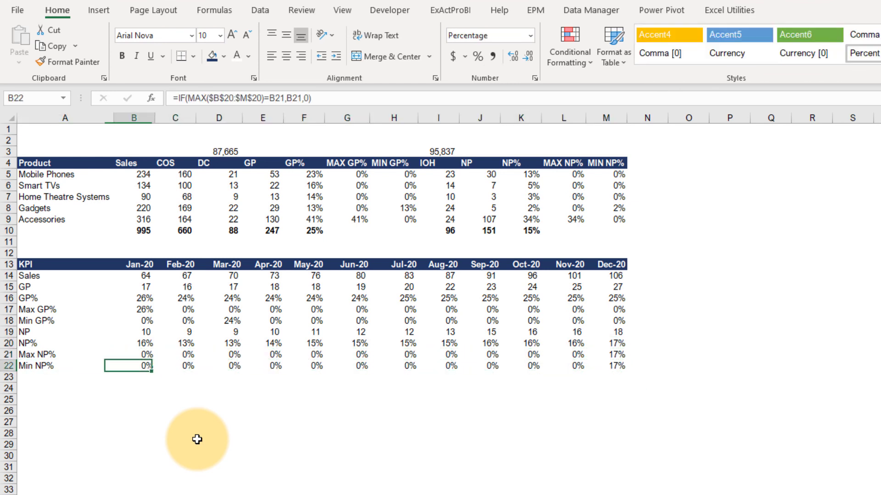
Change the Min NP% formula in B22 to =IF(MIN($B$20:$M$20)=B20,B20,0)
{"action": "key", "text": "F2"}
{"action": "left_click", "coordinate": [135, 342]}
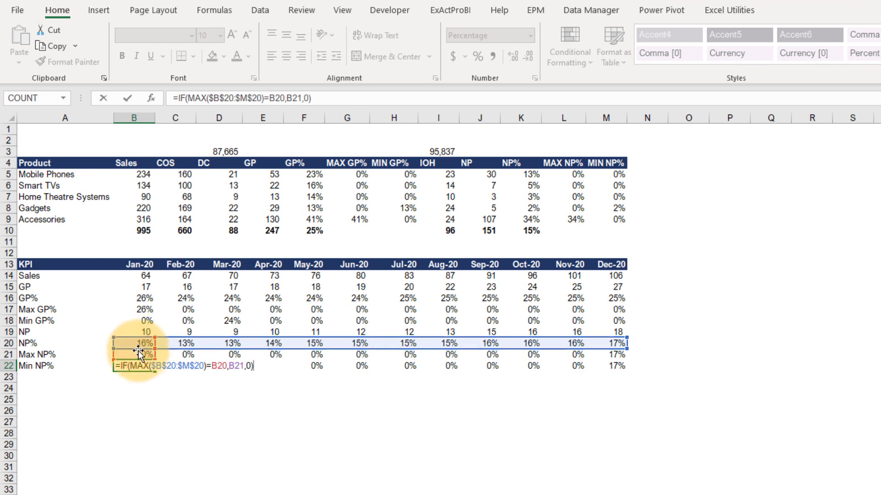
{"action": "left_click_drag", "start_coordinate": [155, 354], "coordinate": [155, 343]}
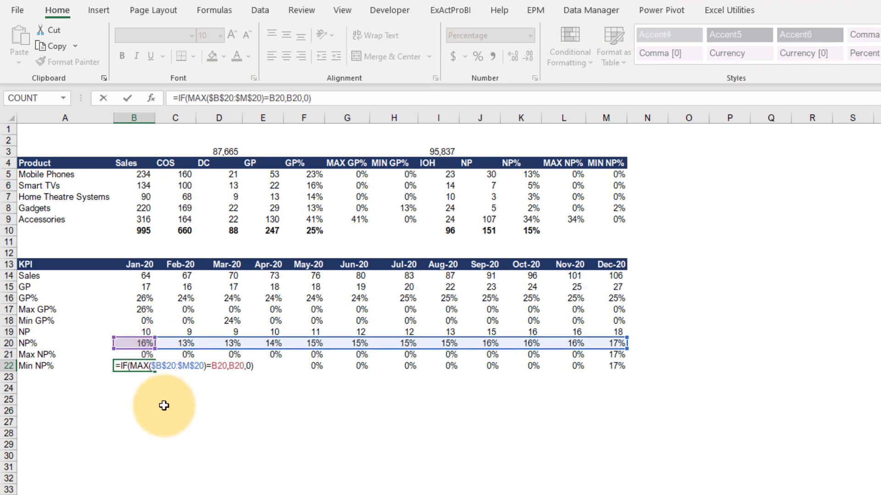
{"action": "left_click", "coordinate": [140, 366]}
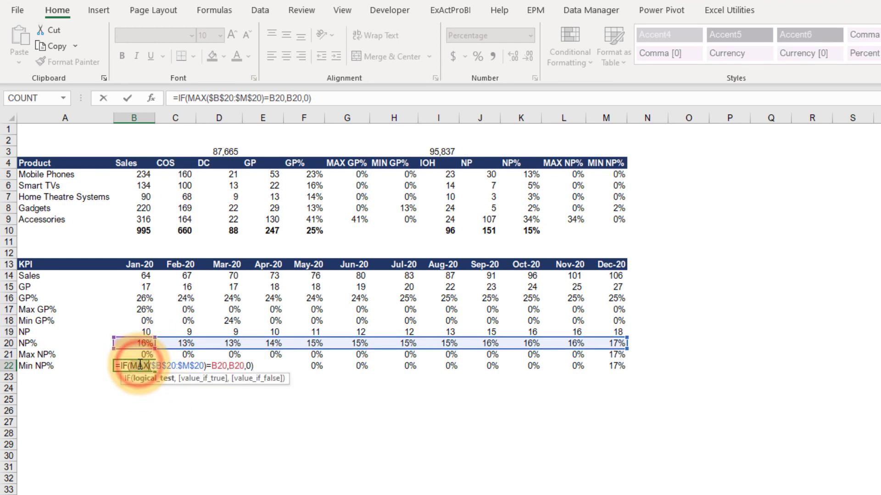
{"action": "double_click", "coordinate": [139, 366]}
{"action": "type", "text": "MIN"}
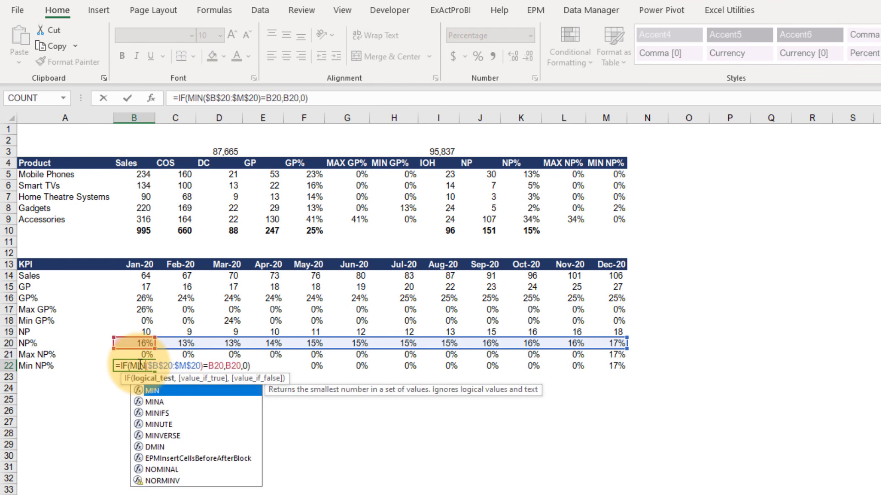
{"action": "key", "text": "ctrl+Return"}
Fill the corrected Min NP% formula from B22 across to M22 and check the Min and Max NP% formulas
{"action": "key", "text": "ctrl+shift+Right"}
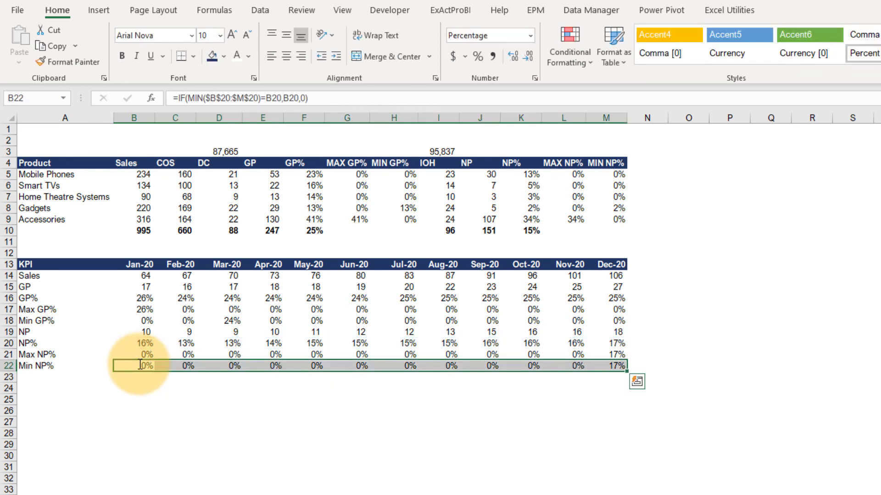
{"action": "key", "text": "ctrl+r"}
{"action": "left_click", "coordinate": [291, 377]}
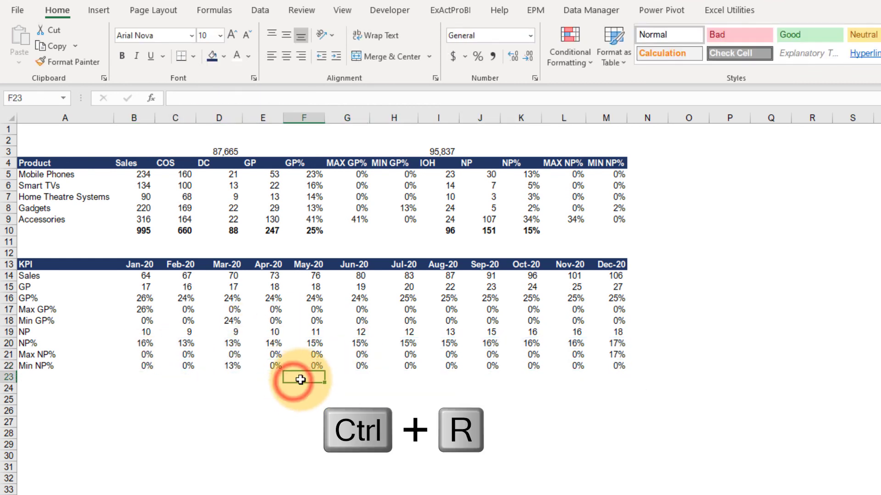
{"action": "left_click", "coordinate": [208, 363]}
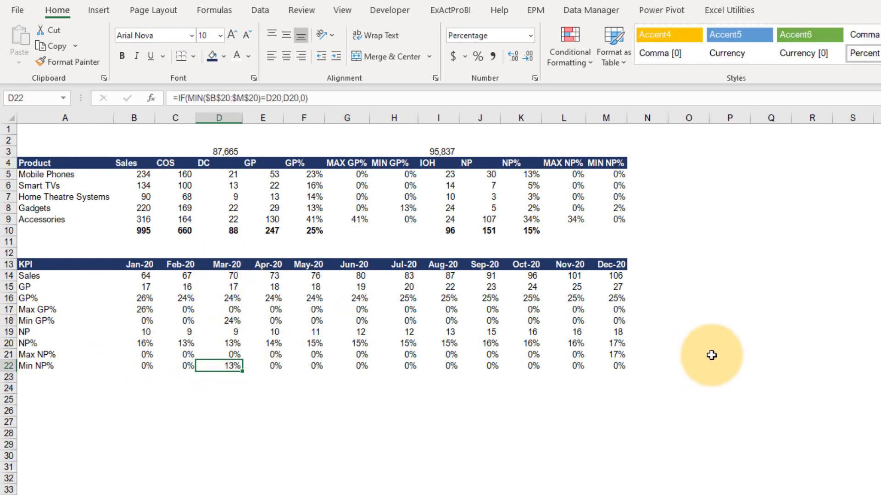
{"action": "left_click", "coordinate": [607, 361]}
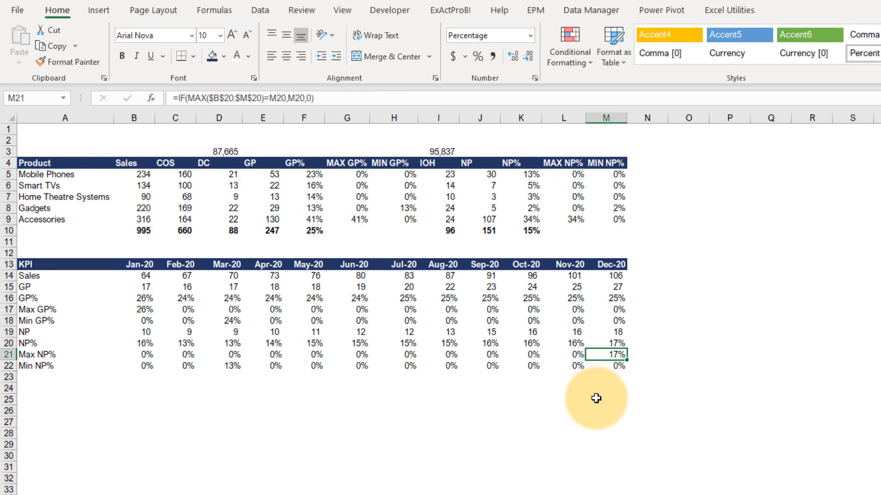